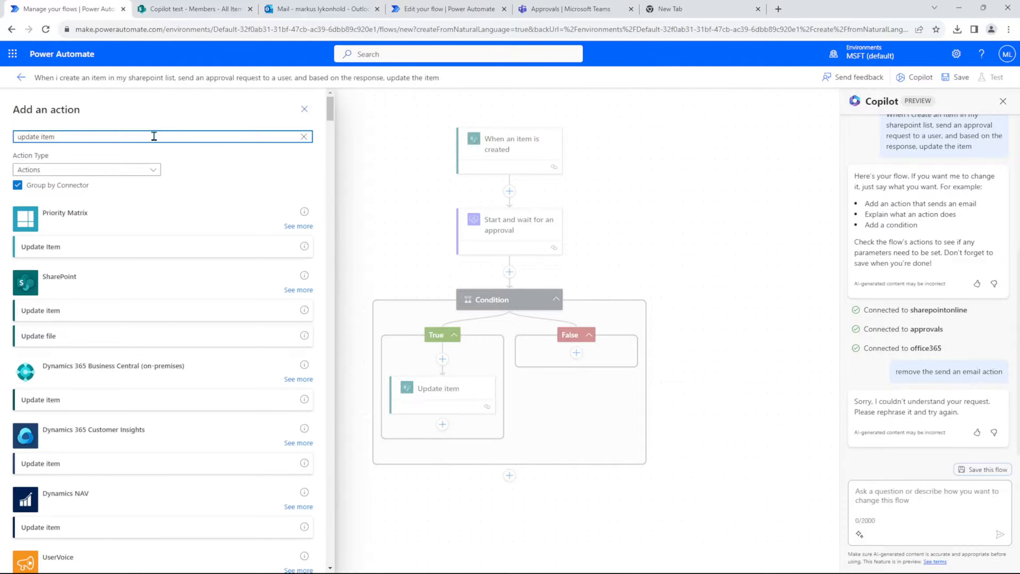
# Step: Add the SharePoint Update item action to the flow
pyautogui.click(69, 310)
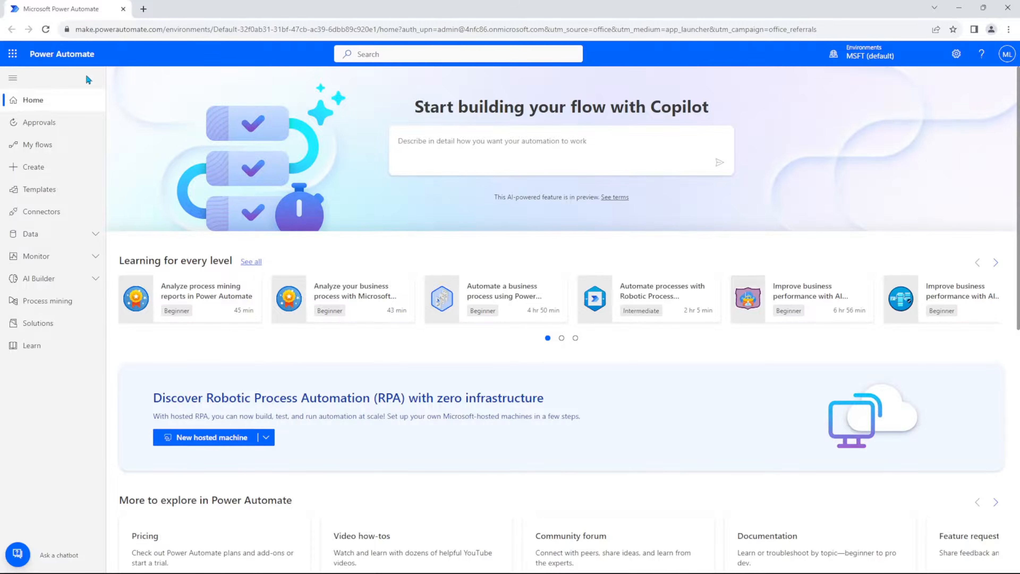
# Step: Look through the full list of Microsoft 365 apps, including Power Automate, and return to the Power Automate home page
pyautogui.click(16, 54)
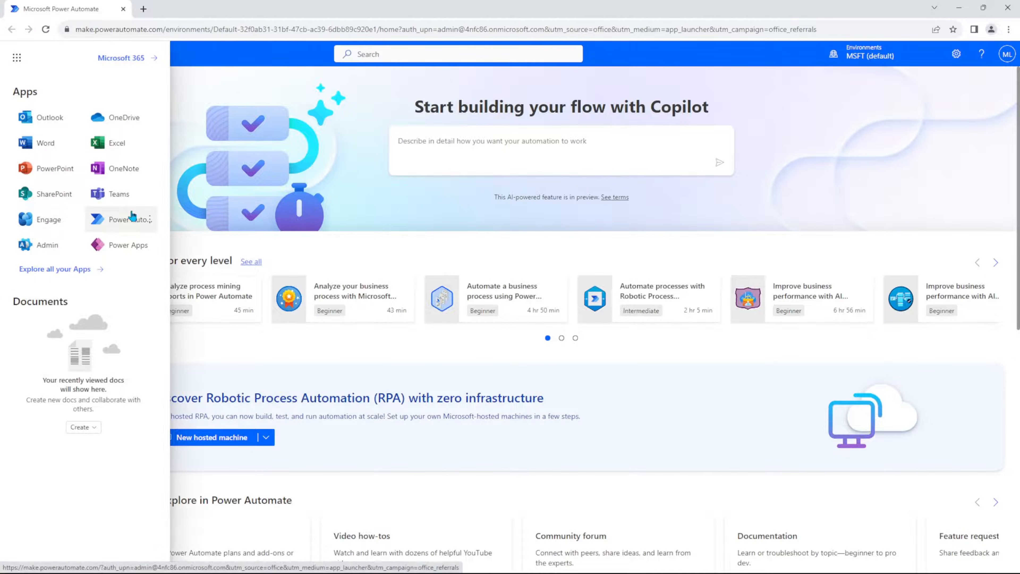
pyautogui.click(48, 272)
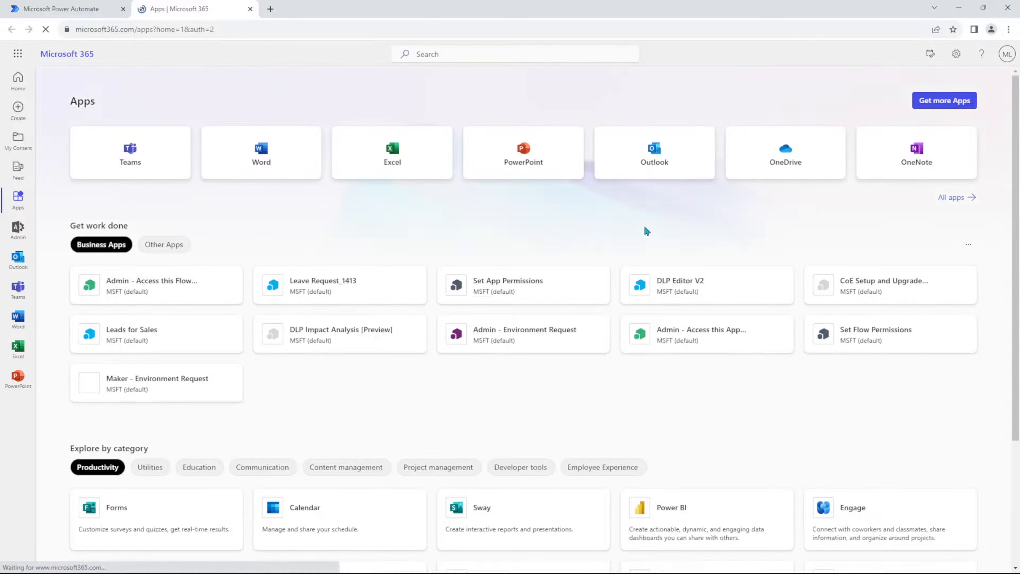
pyautogui.scroll(-4, 363, 181)
pyautogui.moveTo(780, 340)
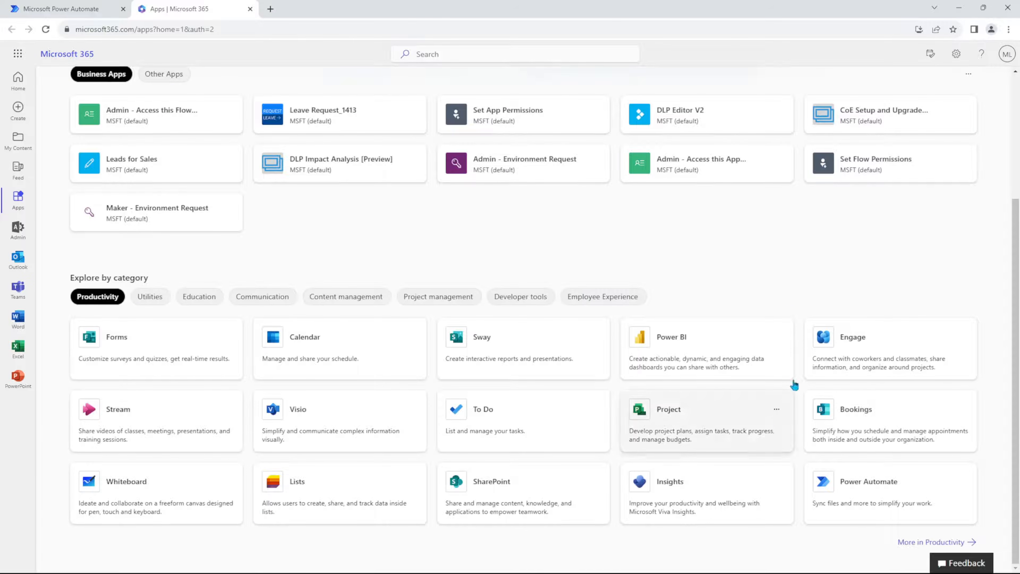
pyautogui.scroll(4, 393, 234)
pyautogui.click(76, 5)
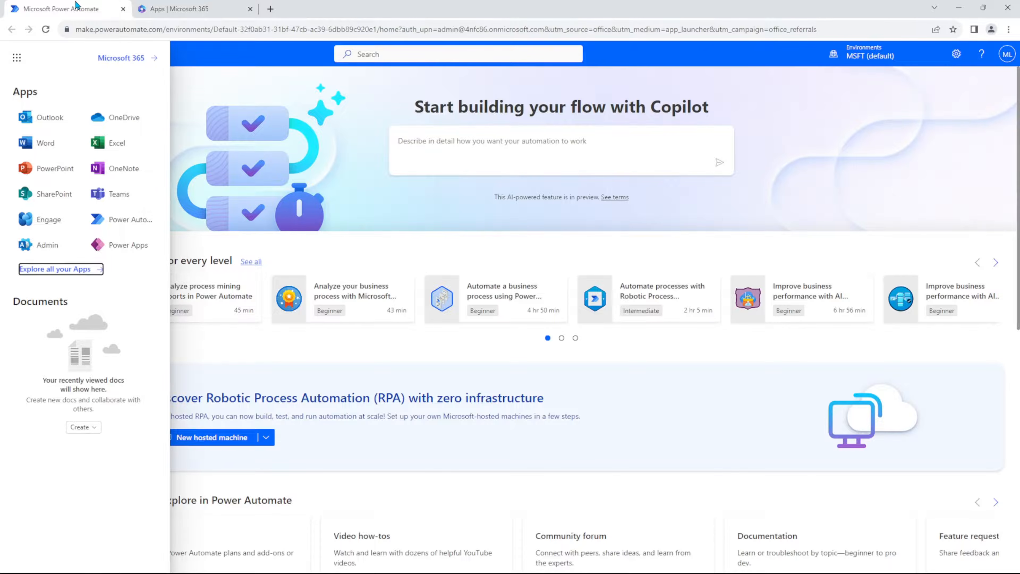
pyautogui.click(250, 8)
pyautogui.click(359, 172)
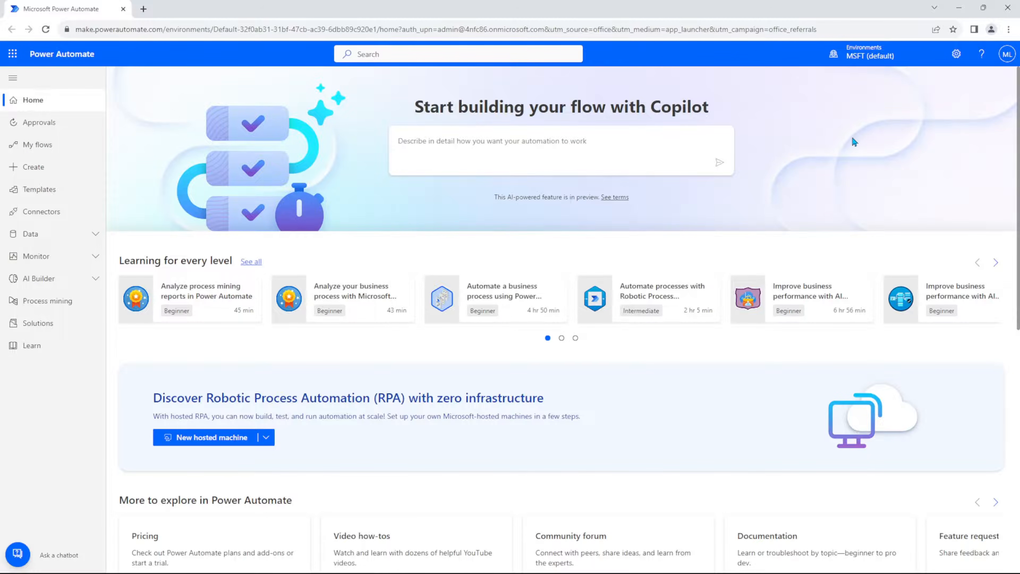
# Step: Check the Copilot feature setting of the MSFT (default) environment in the Power Platform admin center and return to the Power Automate home page
pyautogui.click(956, 54)
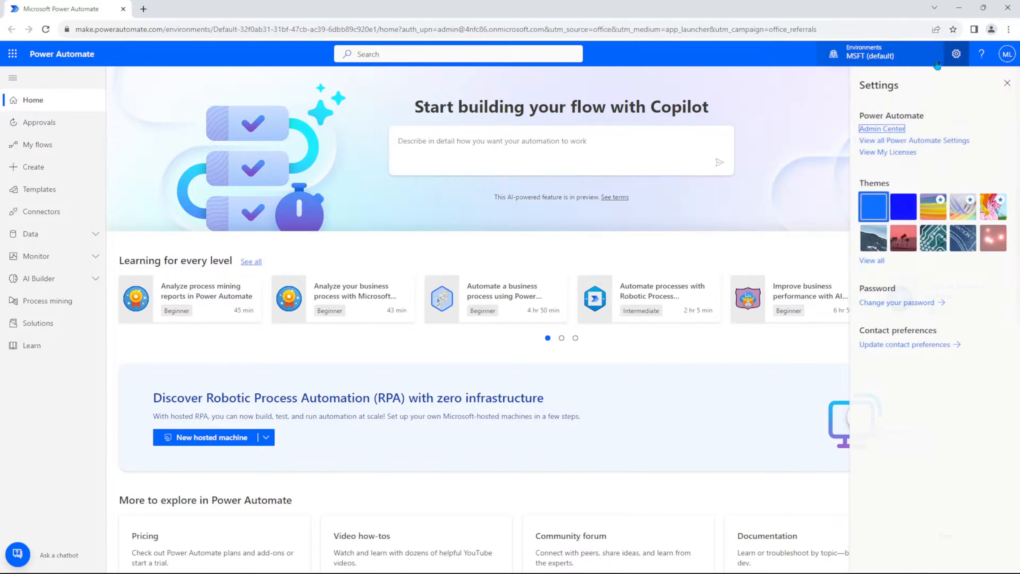
pyautogui.click(881, 129)
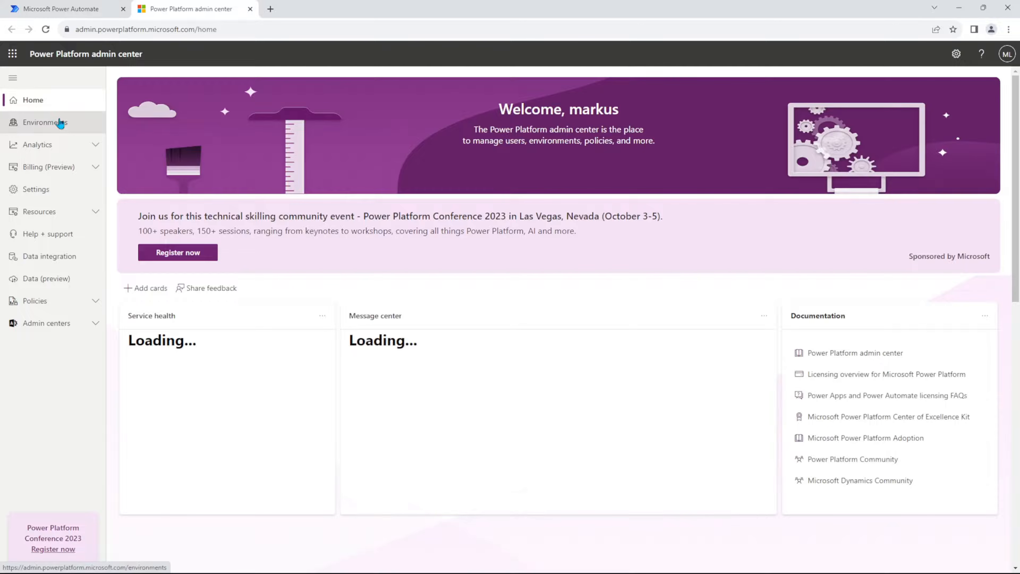
pyautogui.click(60, 123)
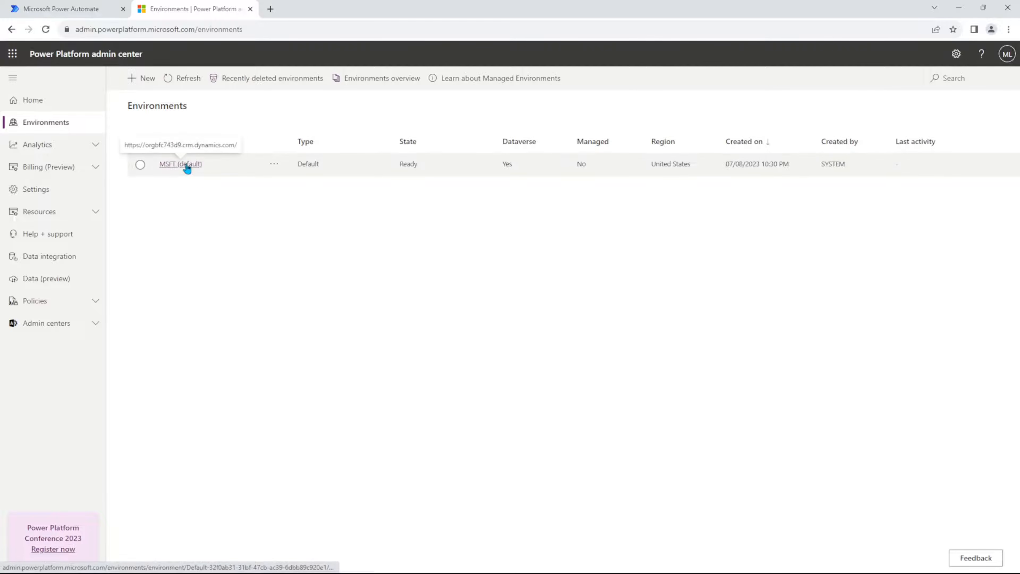
pyautogui.click(187, 165)
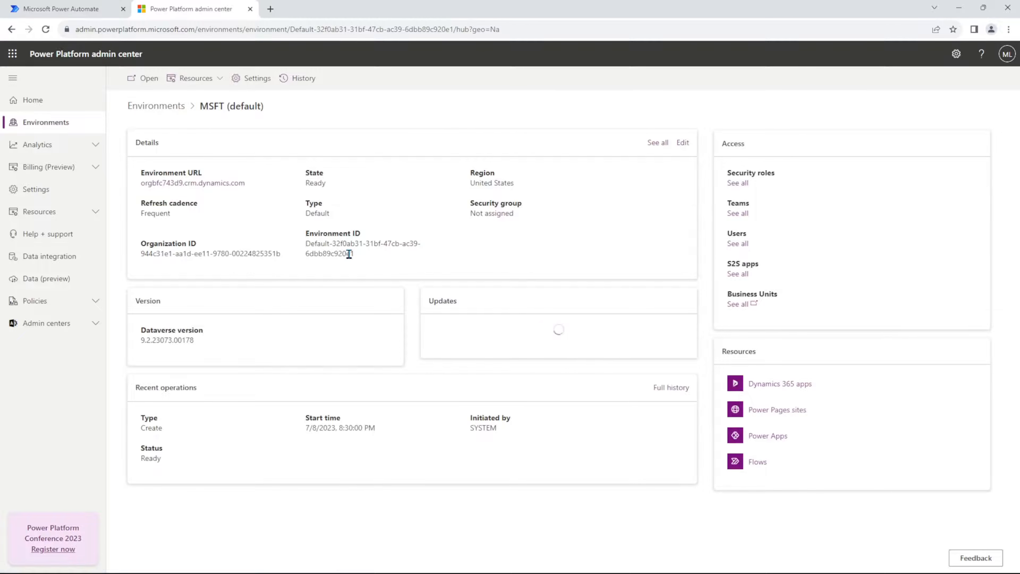
pyautogui.click(249, 85)
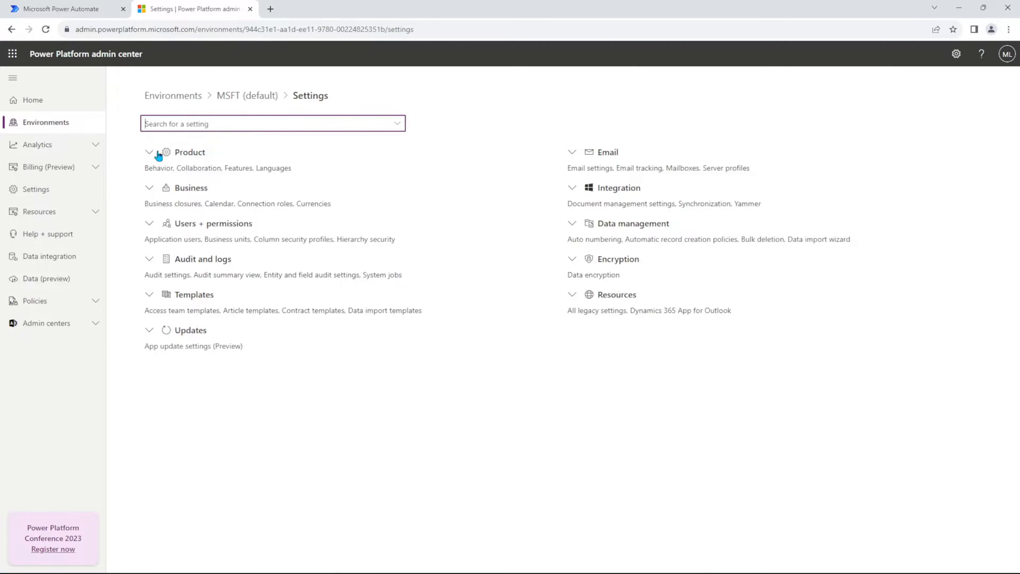
pyautogui.click(159, 153)
pyautogui.click(159, 200)
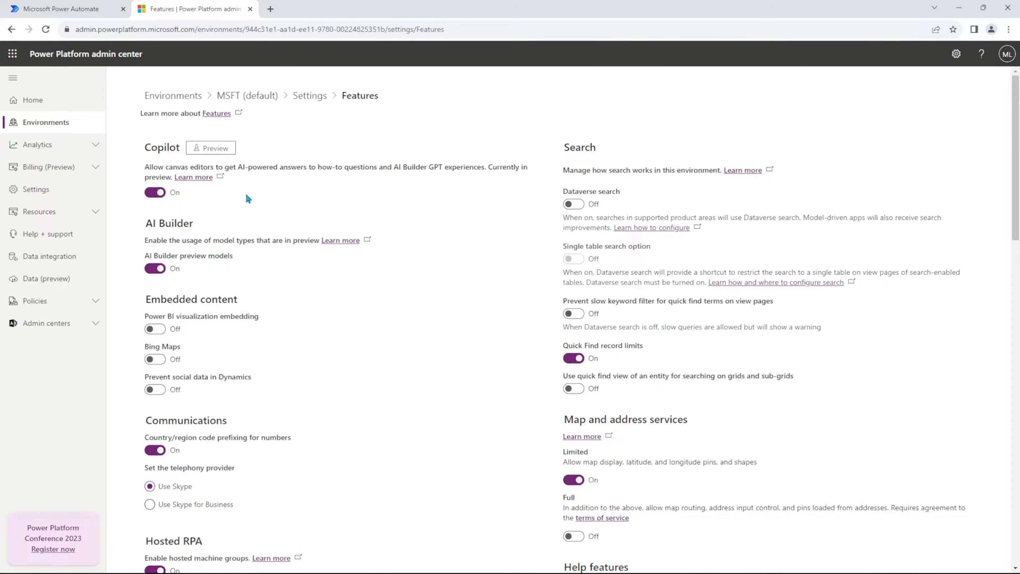
pyautogui.click(92, 12)
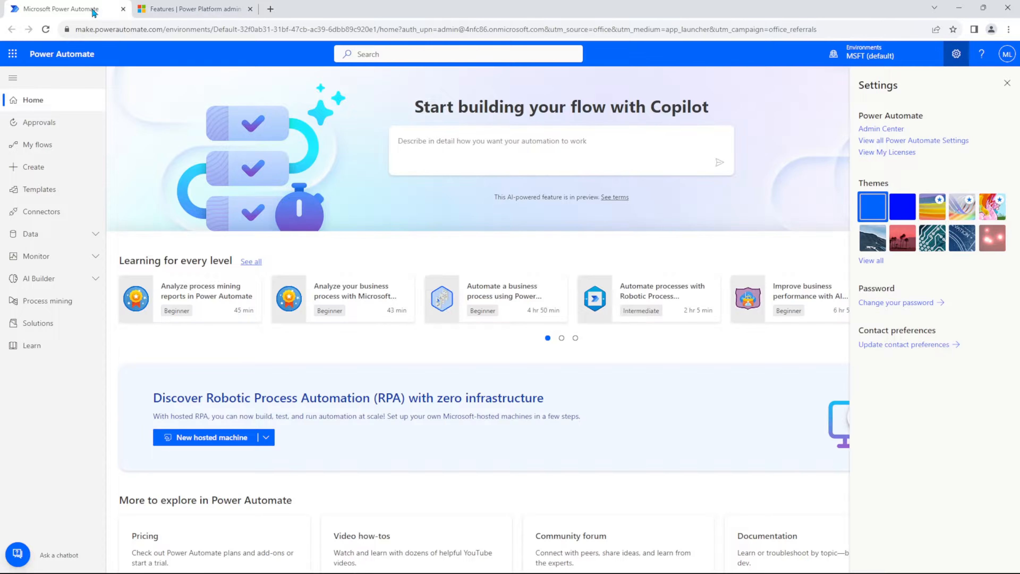
pyautogui.click(250, 9)
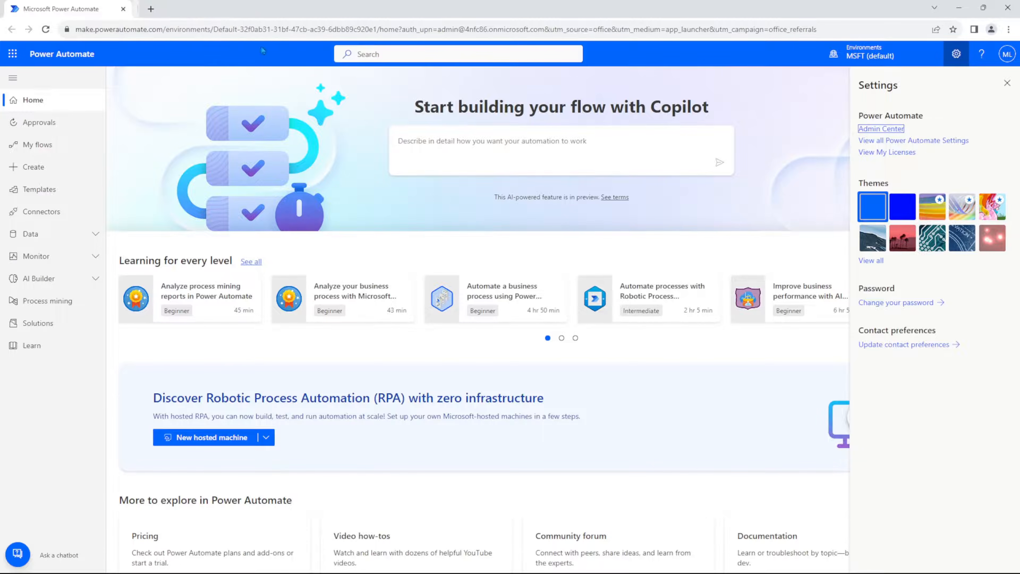
pyautogui.click(1006, 83)
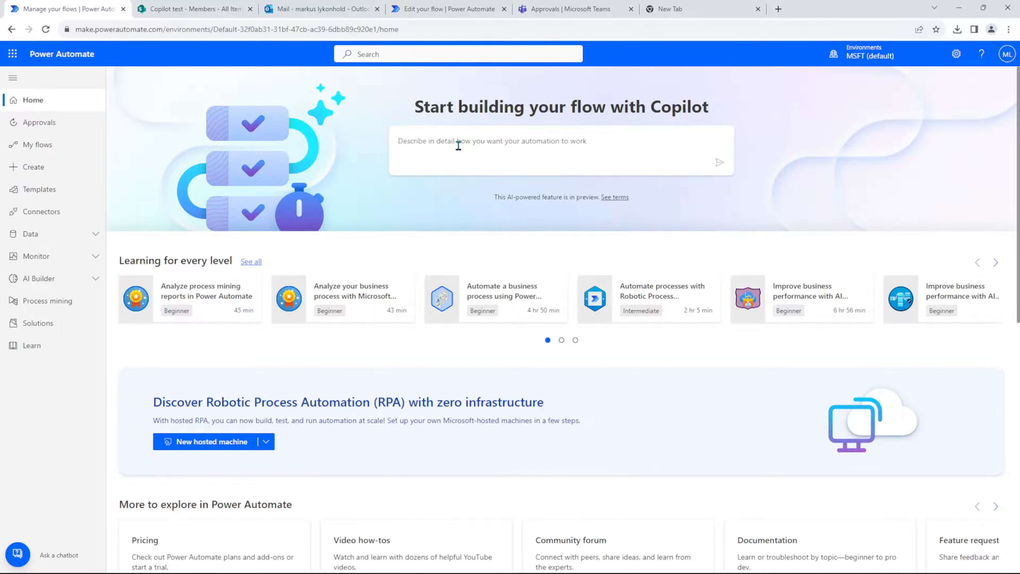
# Step: Prompt Copilot with "When i create an item in my sharepoint list, send an approval request to a user, and based on the response, update the item"
pyautogui.click(459, 145)
pyautogui.write('When i create an item in my s')
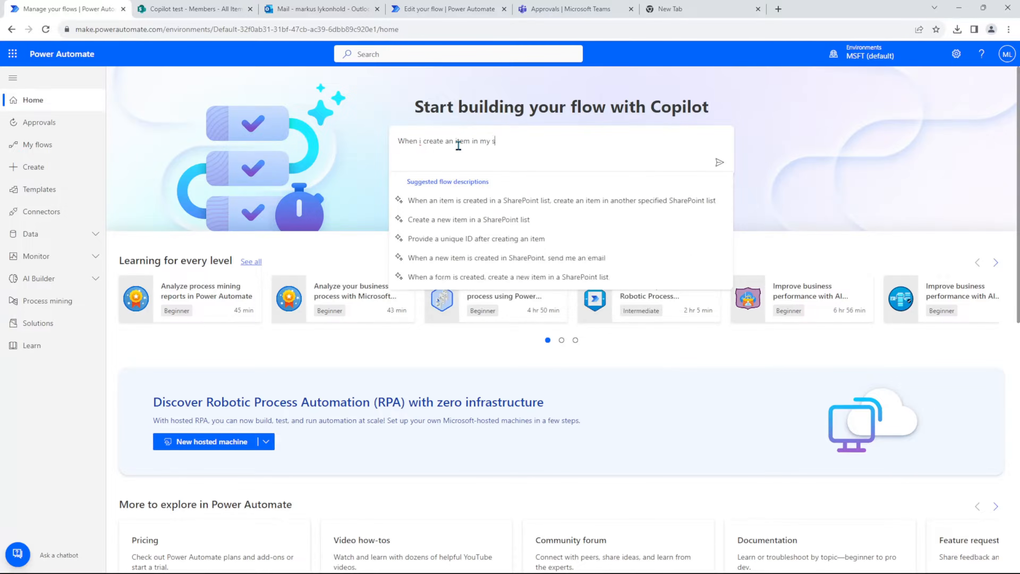
pyautogui.write('harepoint list, send an approval request to a user, an')
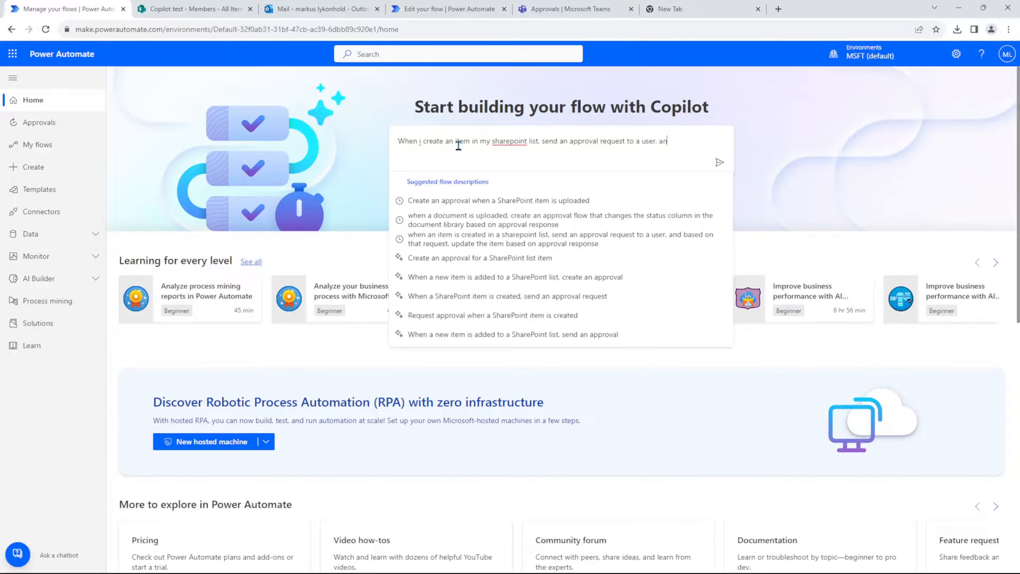
pyautogui.write('d based on the r')
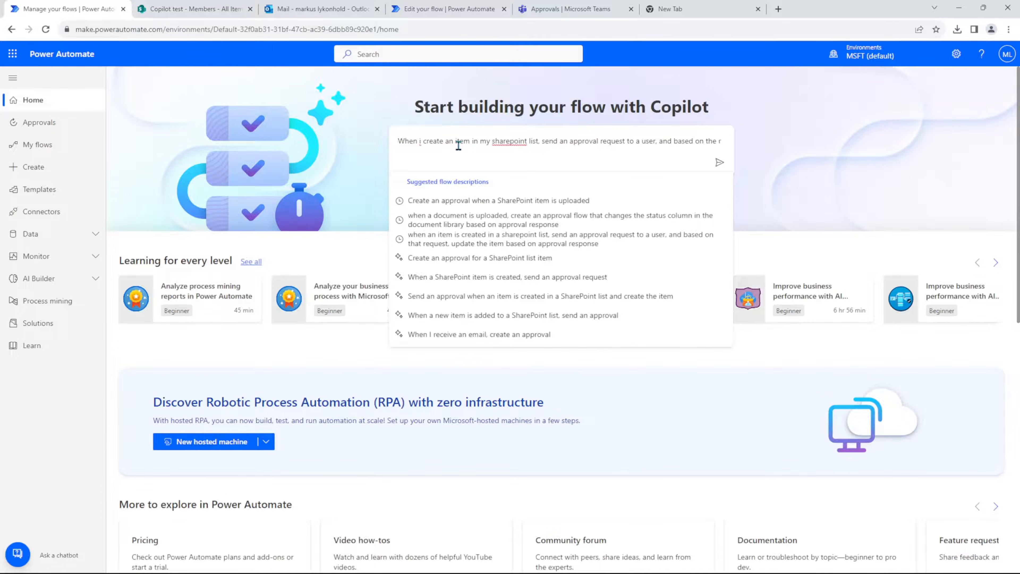
pyautogui.write('esponse, update the item')
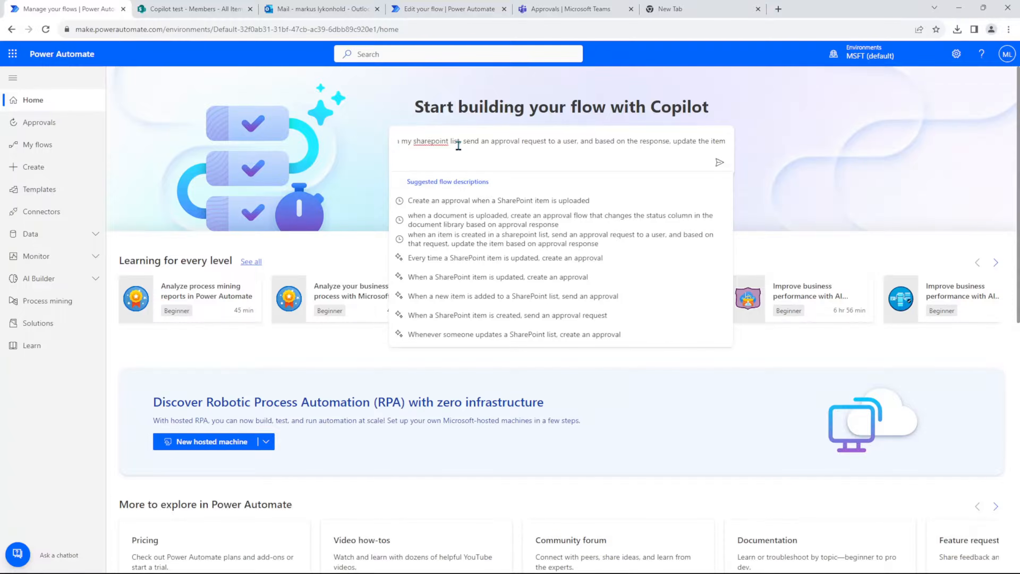
pyautogui.press('Return')
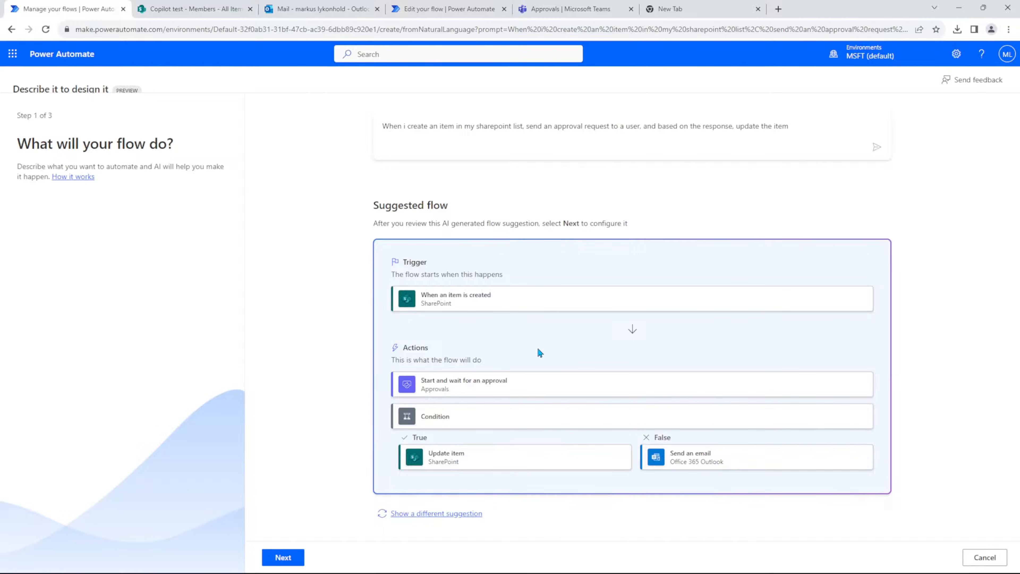
# Step: Accept the suggested flow and its connections, and set the trigger to the Members list on the Copilot test site
pyautogui.click(295, 557)
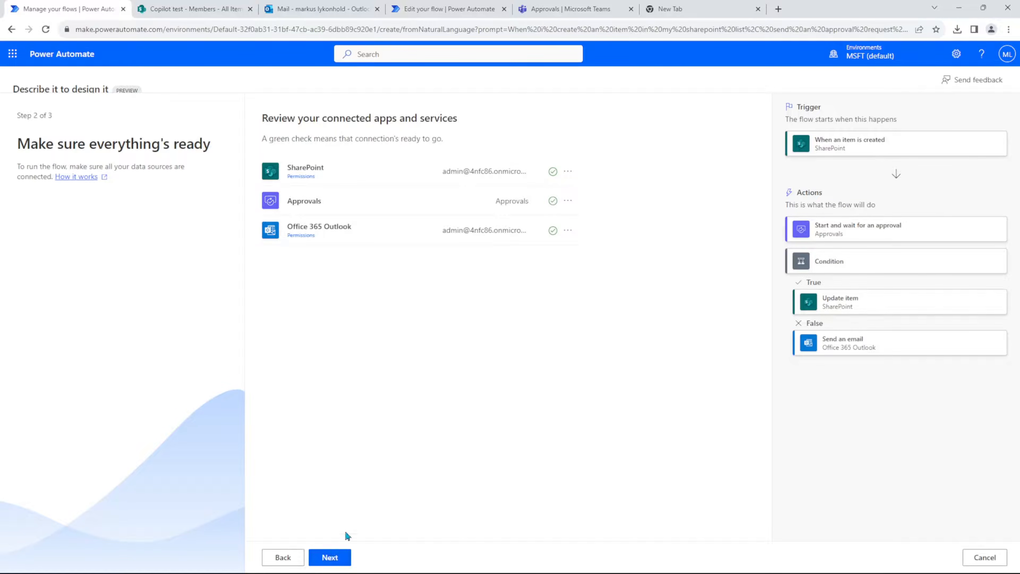
pyautogui.click(333, 557)
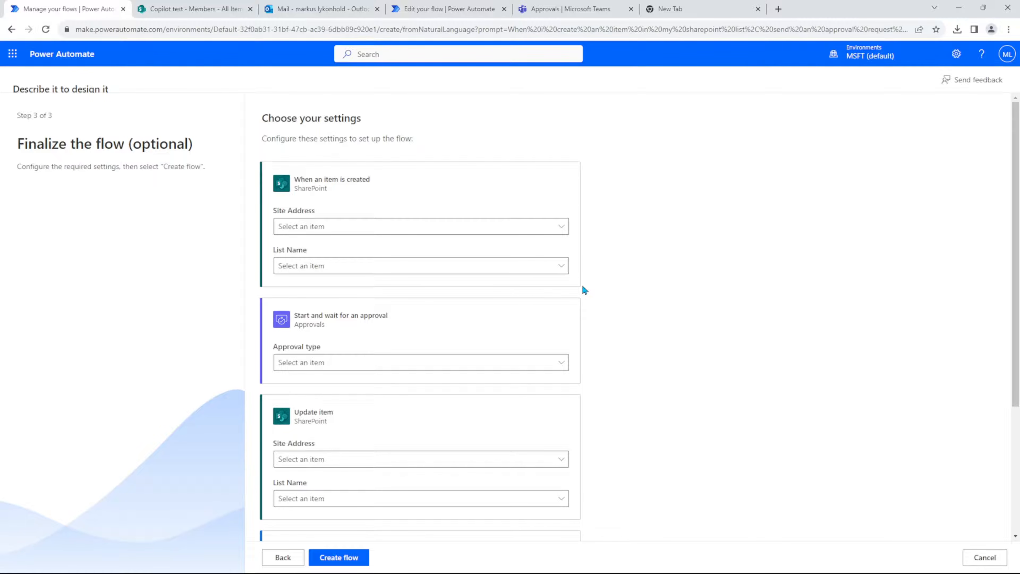
pyautogui.click(562, 227)
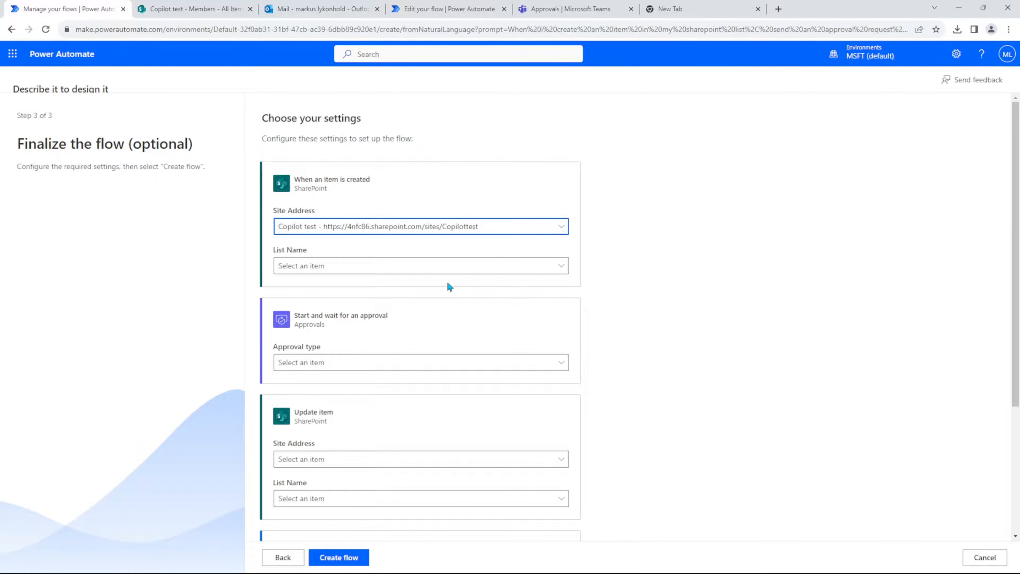
pyautogui.click(559, 267)
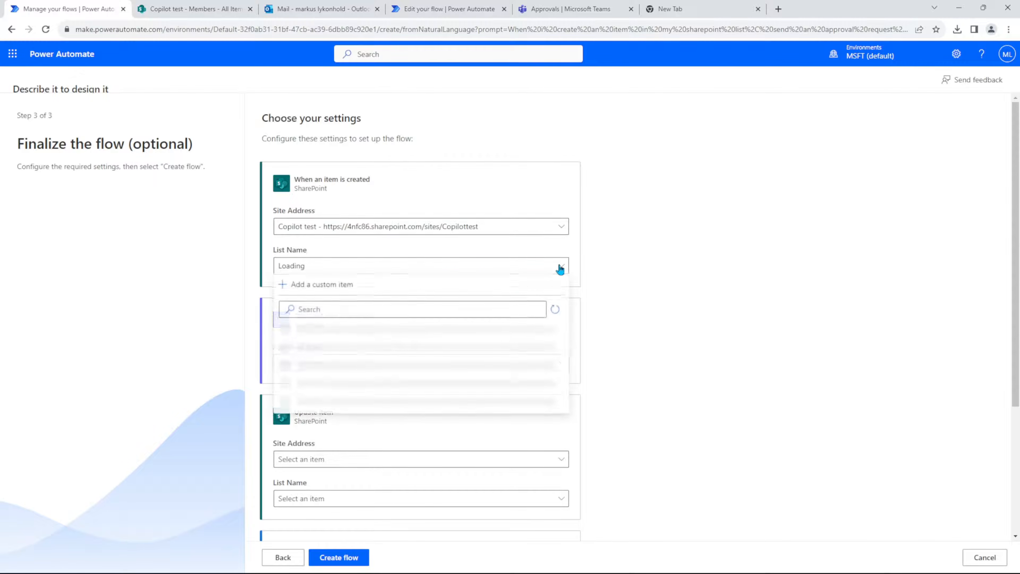
pyautogui.click(358, 341)
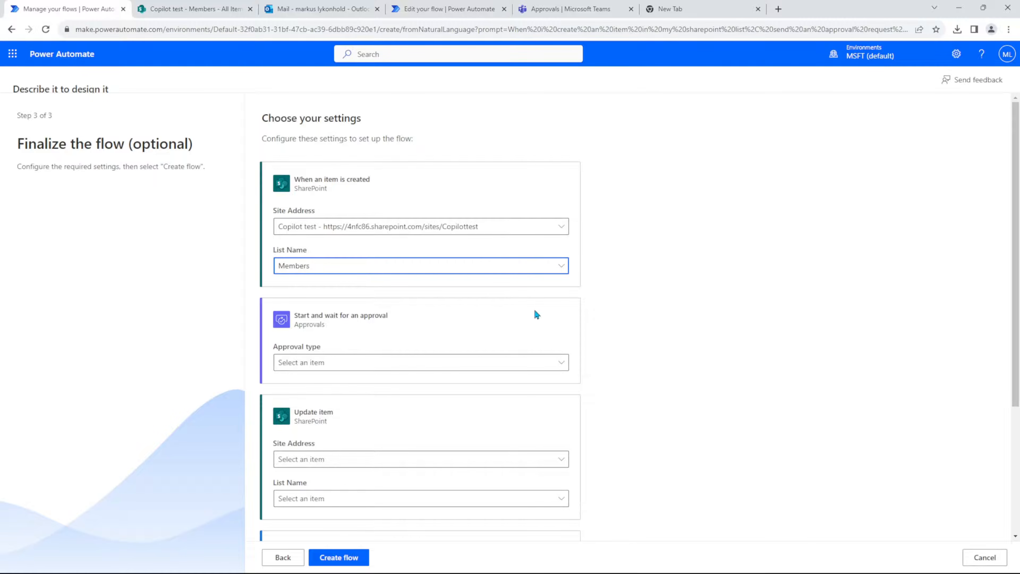
# Step: Set the approval type to Approve/Reject - First to respond and the Update item site address to Copilot test
pyautogui.scroll(-3, 506, 306)
pyautogui.click(554, 256)
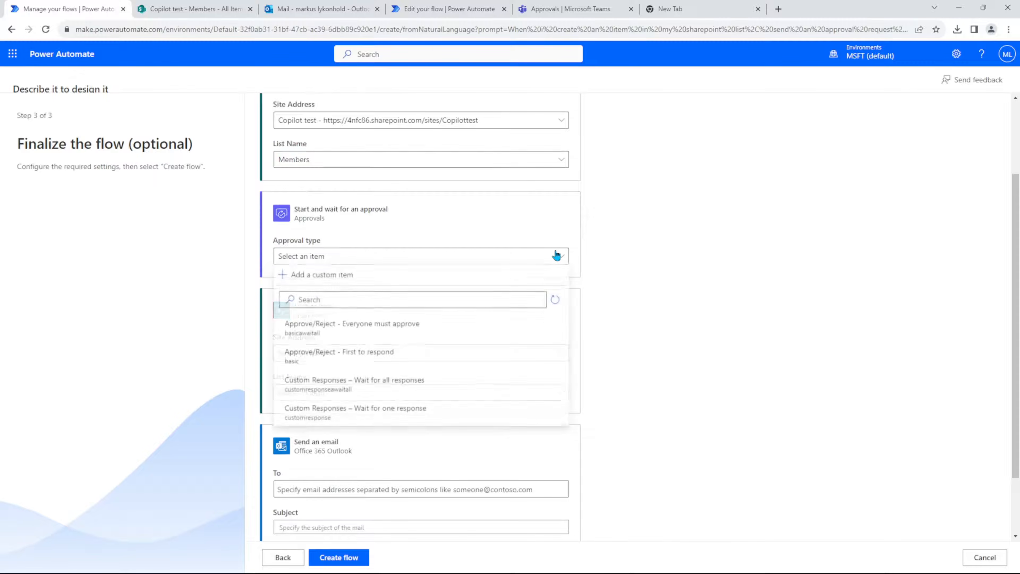
pyautogui.click(428, 357)
pyautogui.scroll(-2, 503, 297)
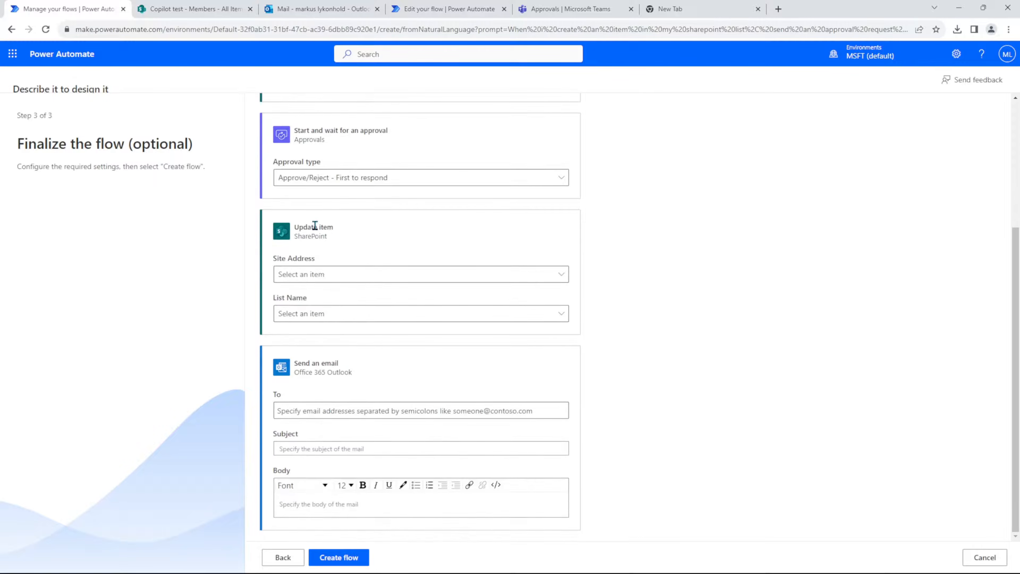
pyautogui.click(560, 273)
pyautogui.click(380, 343)
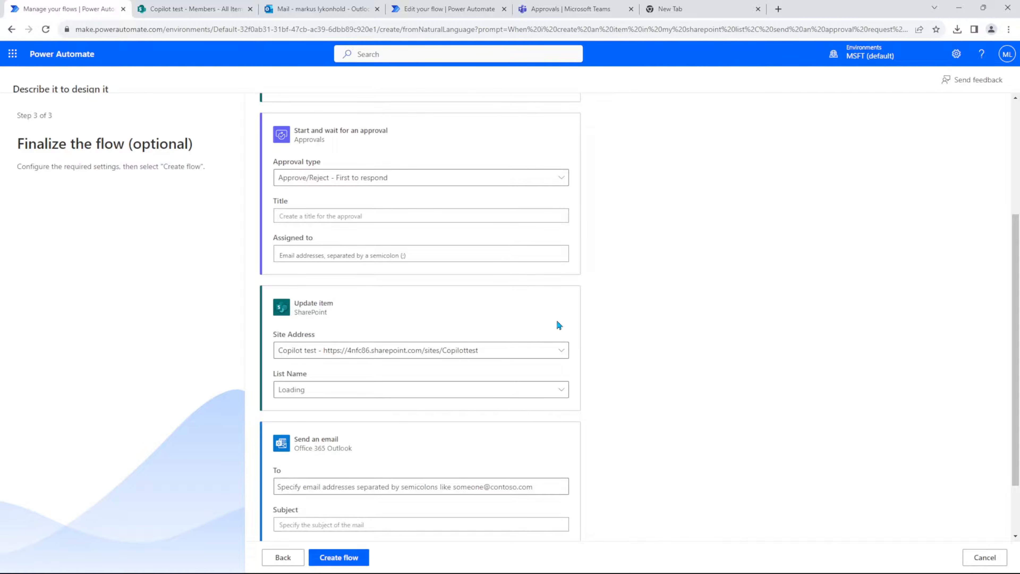
# Step: Title the approval "Approve this or not" and assign it to the approver's e-mail account
pyautogui.scroll(1, 418, 300)
pyautogui.click(307, 270)
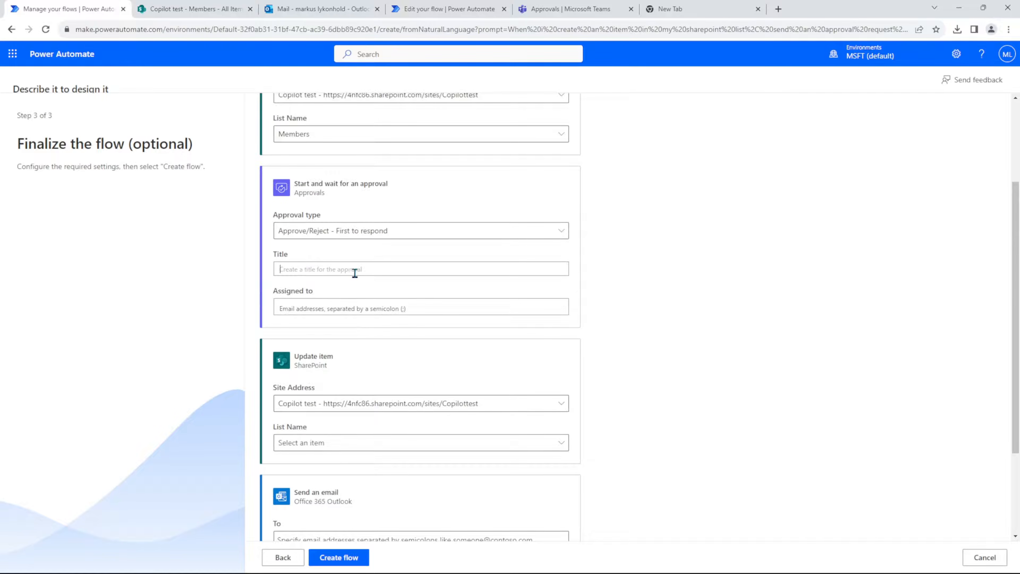
pyautogui.scroll(1, 417, 308)
pyautogui.scroll(-1, 430, 315)
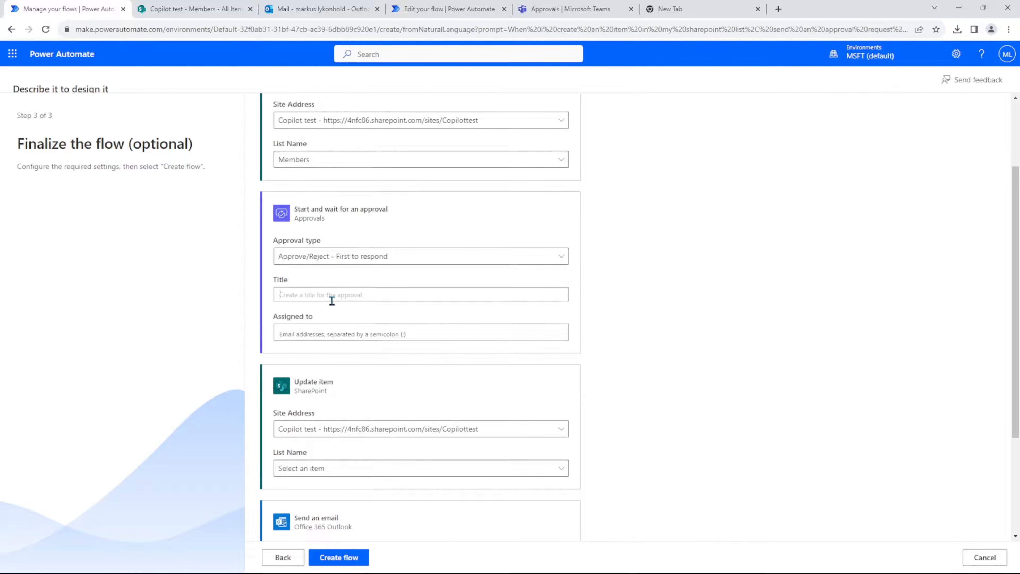
pyautogui.write('Appr')
pyautogui.click(360, 330)
pyautogui.hotkey('ctrl', 'v')
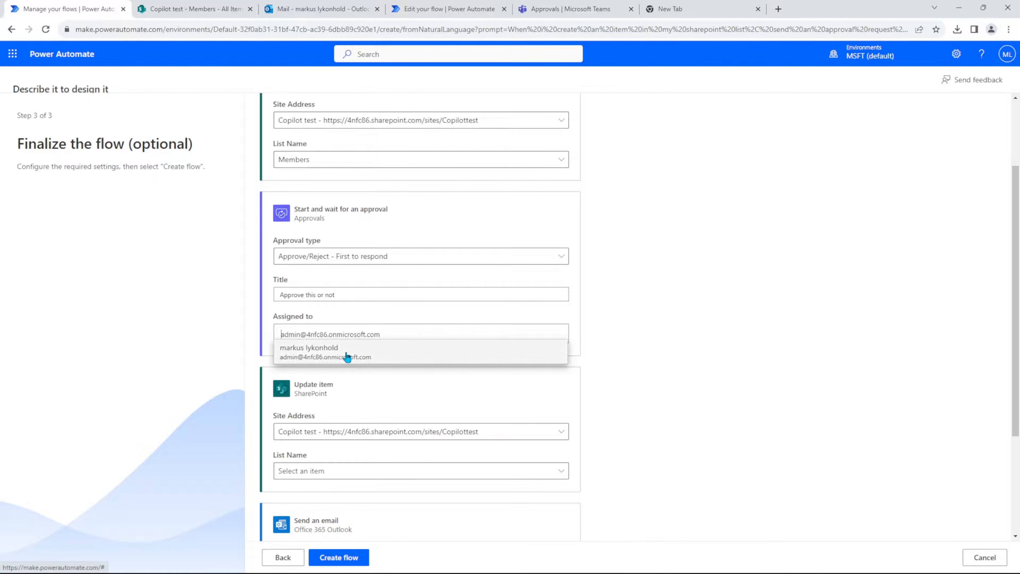
pyautogui.click(348, 353)
# Step: Set the Update item list to Members, leave the e-mail fields empty, and create the flow
pyautogui.scroll(-3, 377, 358)
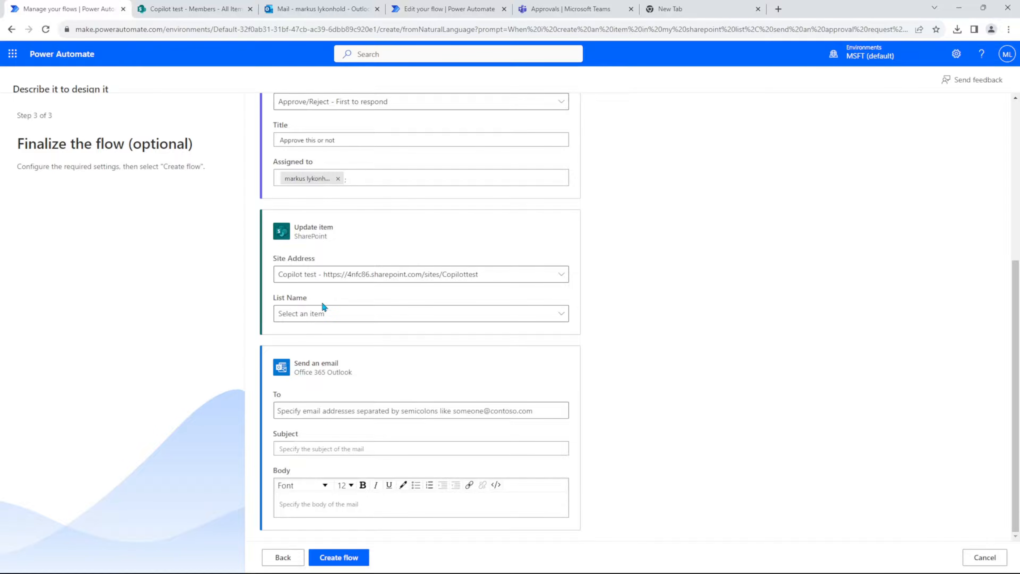
pyautogui.click(315, 314)
pyautogui.click(330, 389)
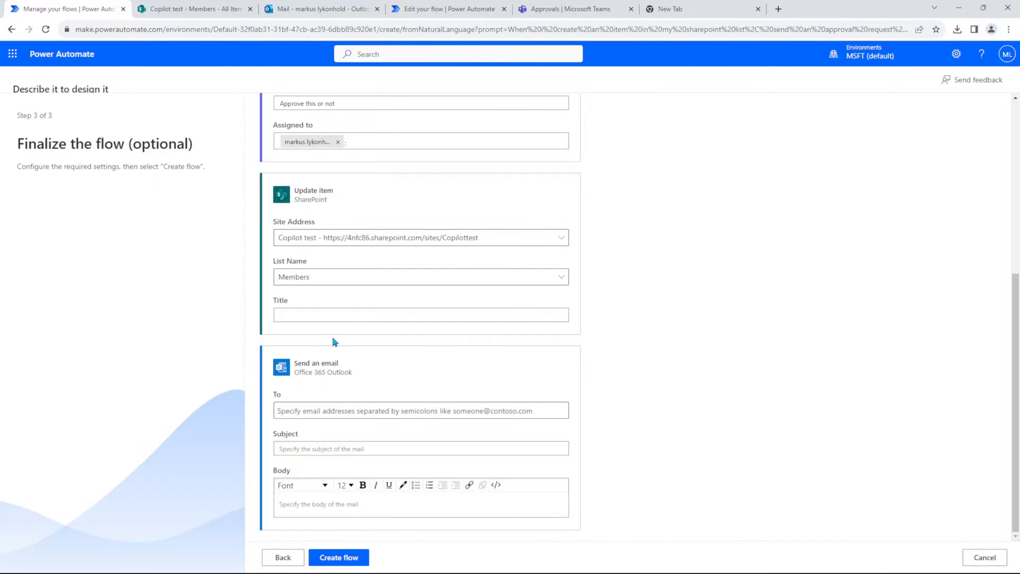
pyautogui.click(347, 556)
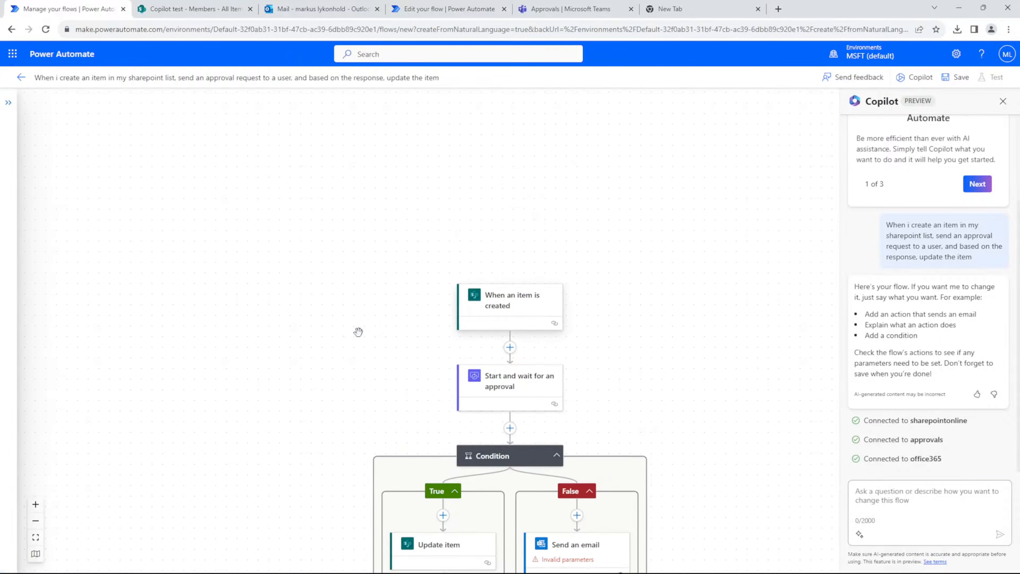
pyautogui.moveTo(646, 354); pyautogui.dragTo(648, 199)
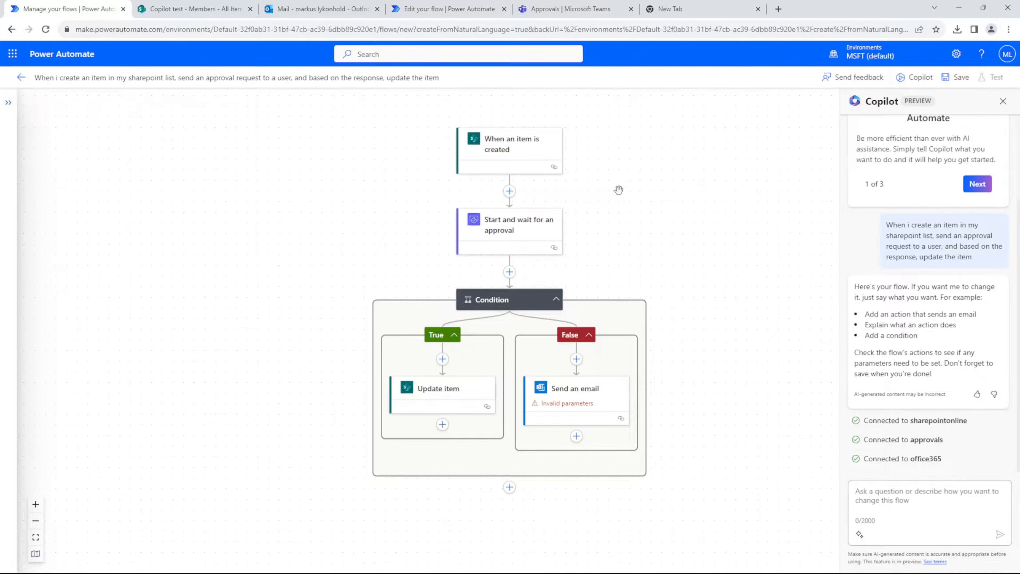
# Step: Examine the finished testflow's approval settings, outcome condition and update actions for comparison with the Copilot-generated flow
pyautogui.click(465, 11)
pyautogui.scroll(-3, 295, 342)
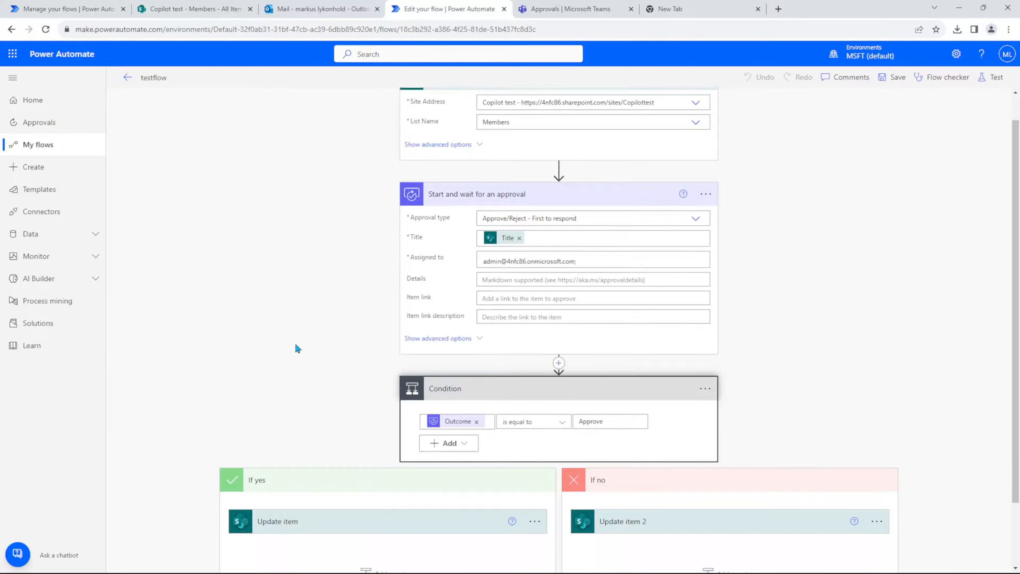
pyautogui.scroll(3, 313, 310)
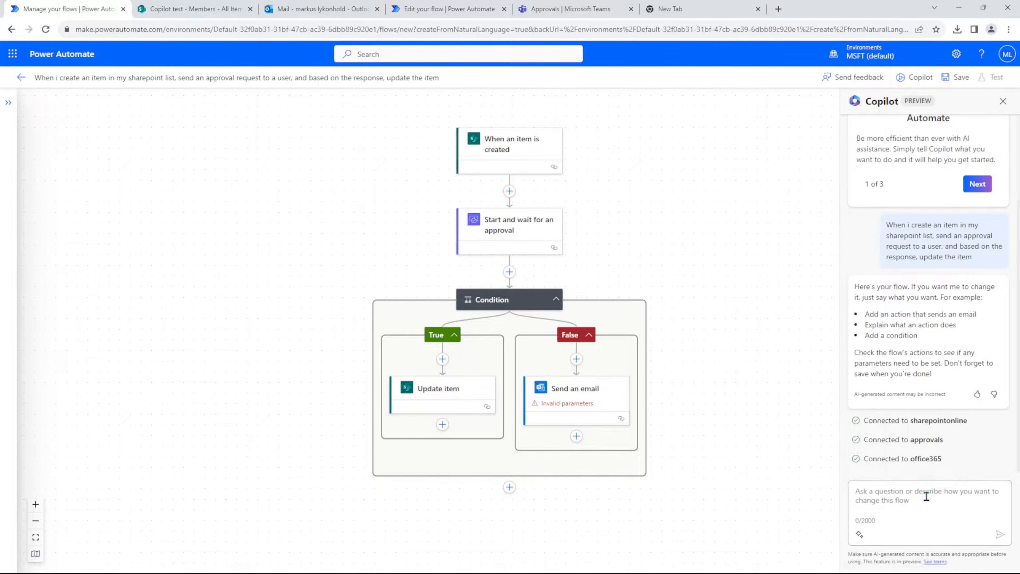
# Step: Try to have Copilot change the flow with the request "remove the send an email action"
pyautogui.click(892, 501)
pyautogui.write('remove the')
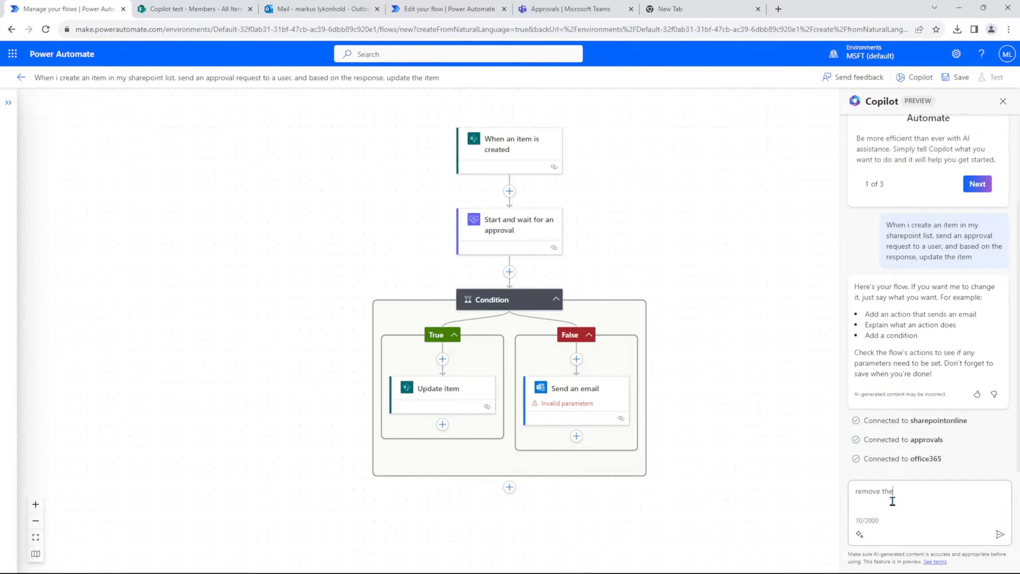
pyautogui.write(' sencd email action')
pyautogui.press('Return')
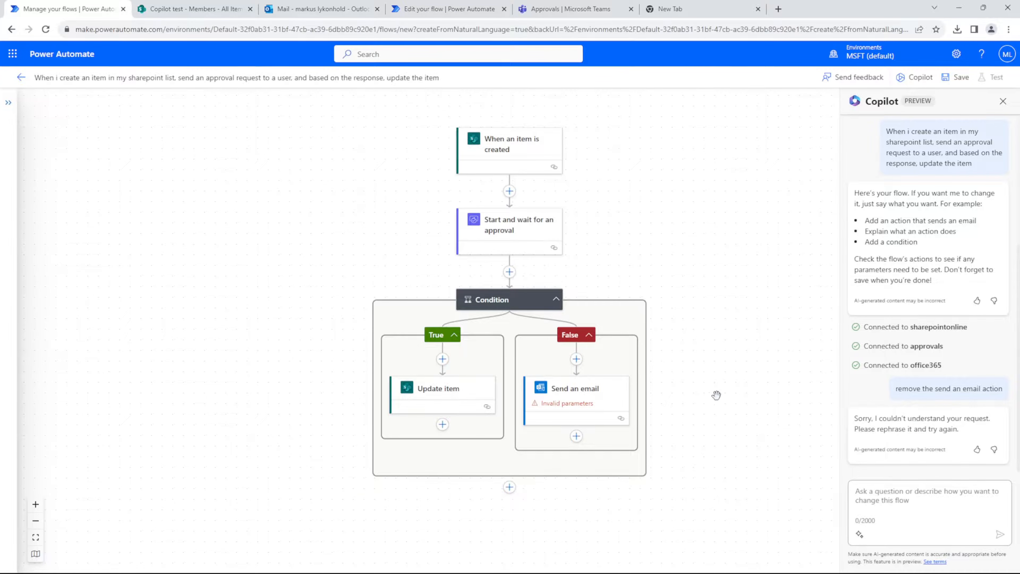
# Step: Delete the Send an email action from the condition's False branch
pyautogui.click(532, 396)
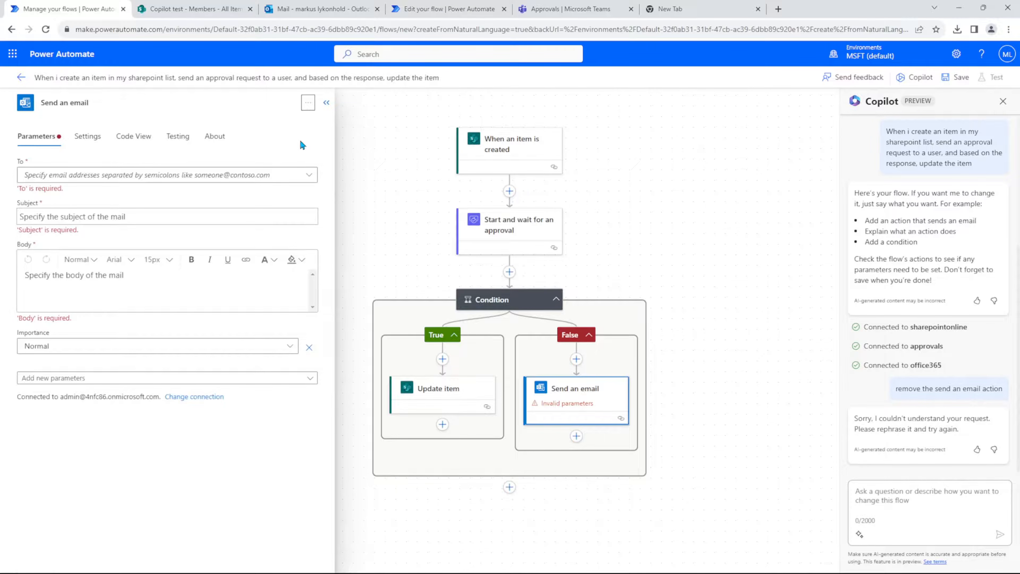
pyautogui.click(308, 104)
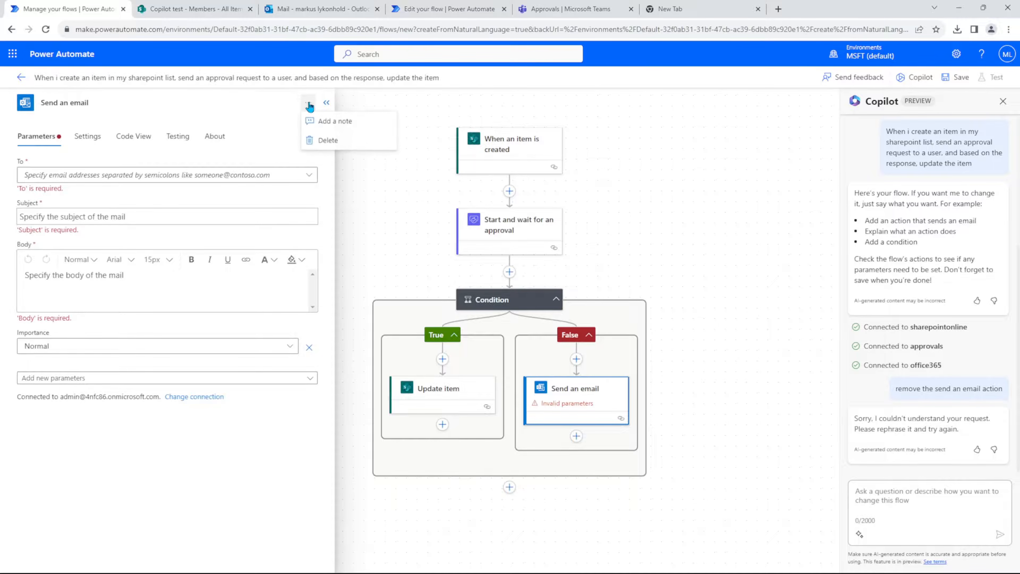
pyautogui.click(326, 140)
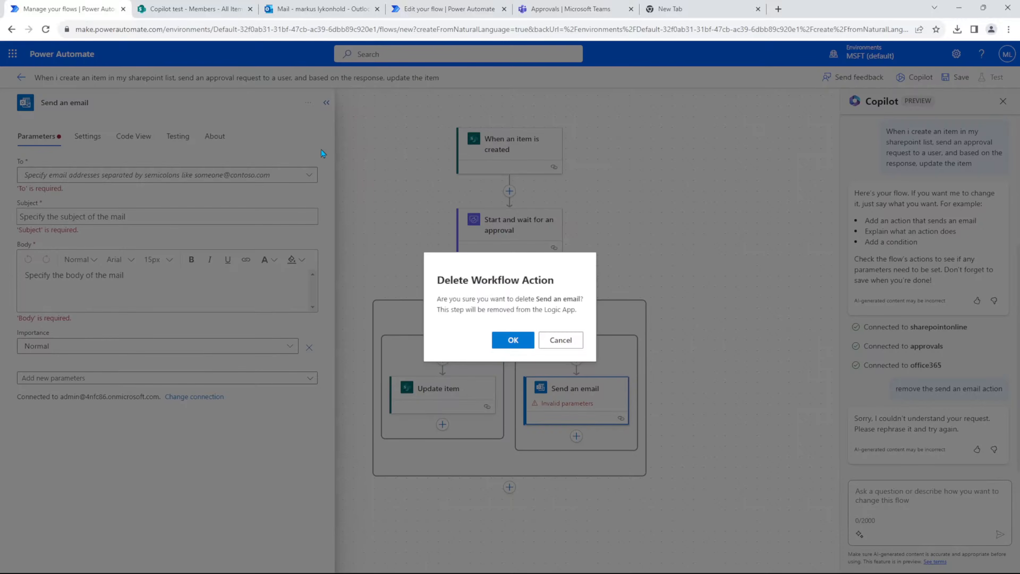
pyautogui.click(525, 341)
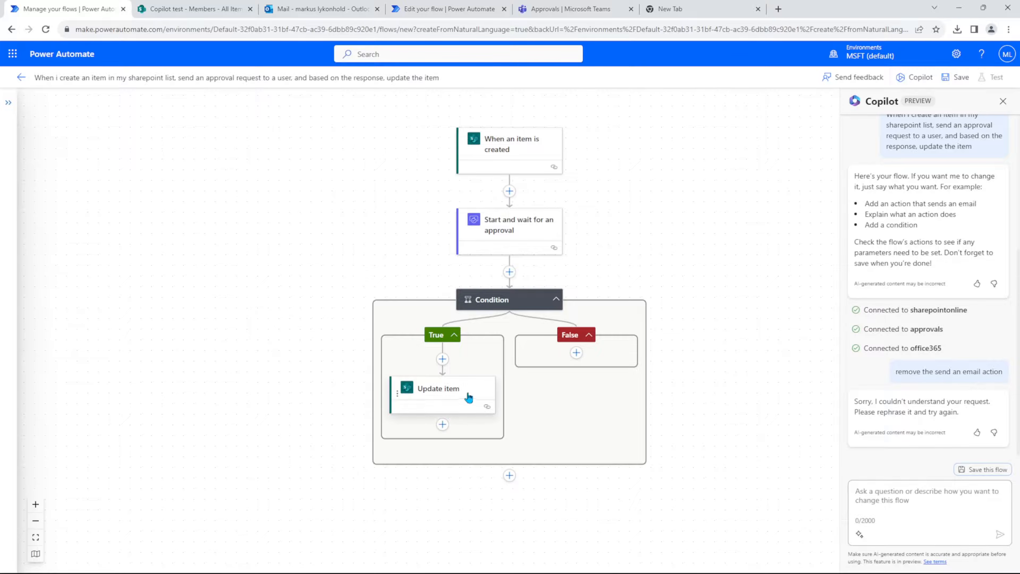
pyautogui.click(458, 393)
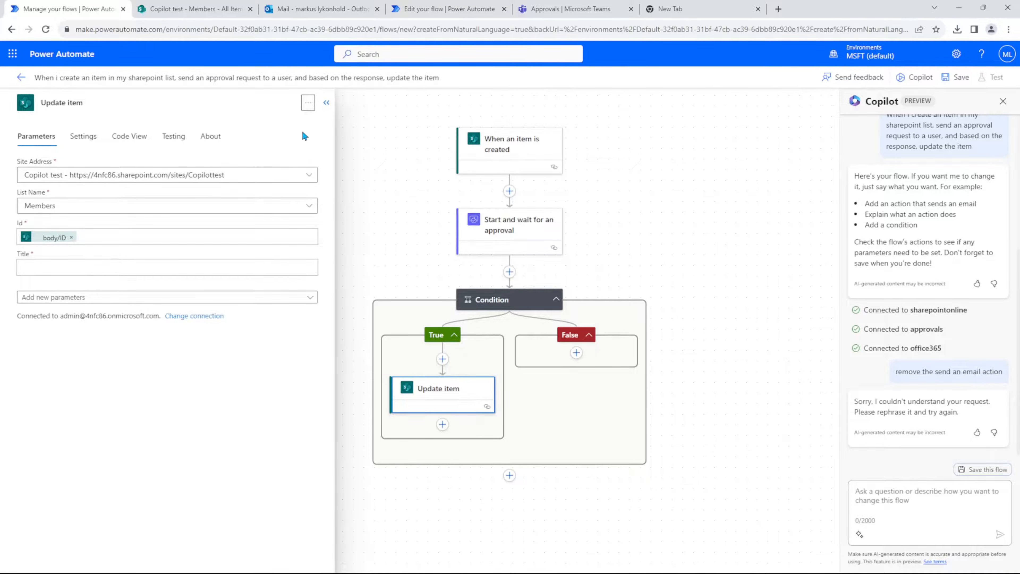
pyautogui.click(308, 104)
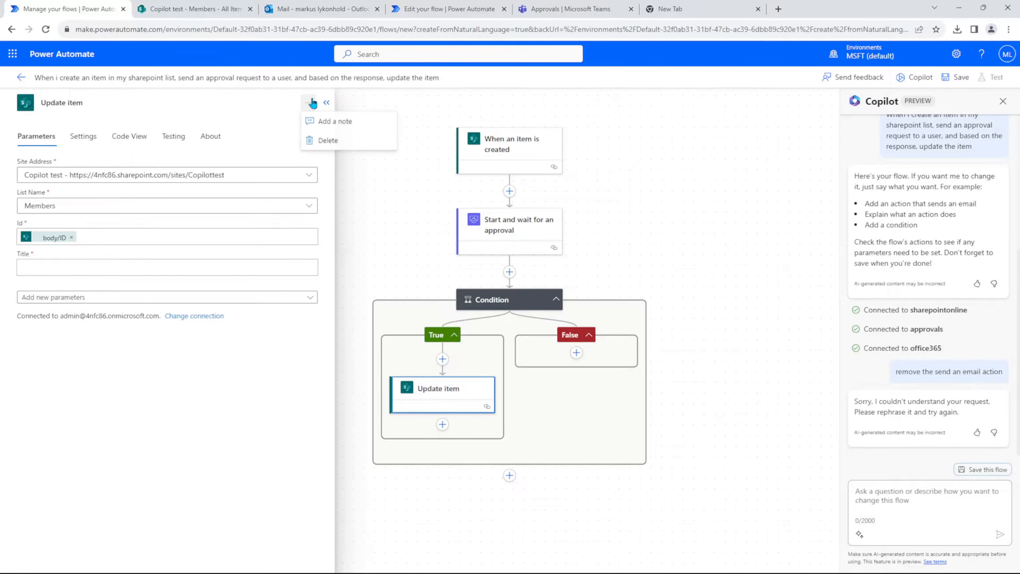
pyautogui.click(268, 115)
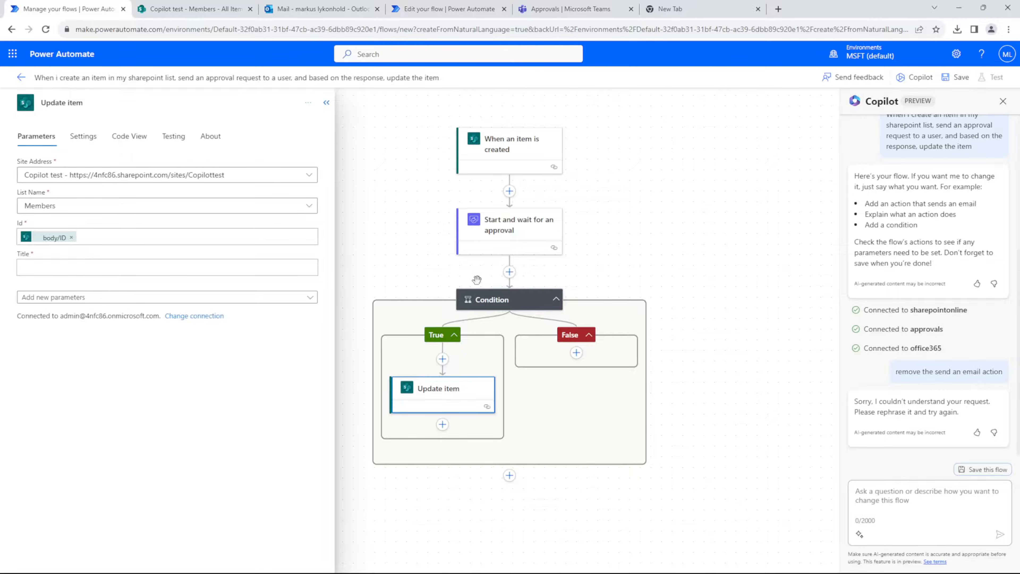
# Step: Fill the approval action's title with the created SharePoint item's Title as dynamic content
pyautogui.click(505, 223)
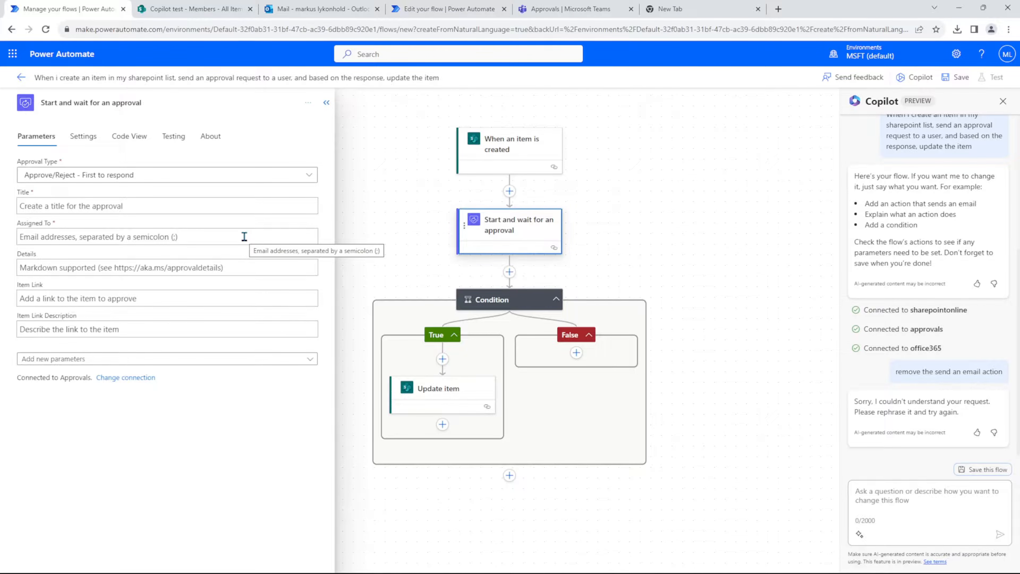
pyautogui.click(121, 207)
pyautogui.click(321, 198)
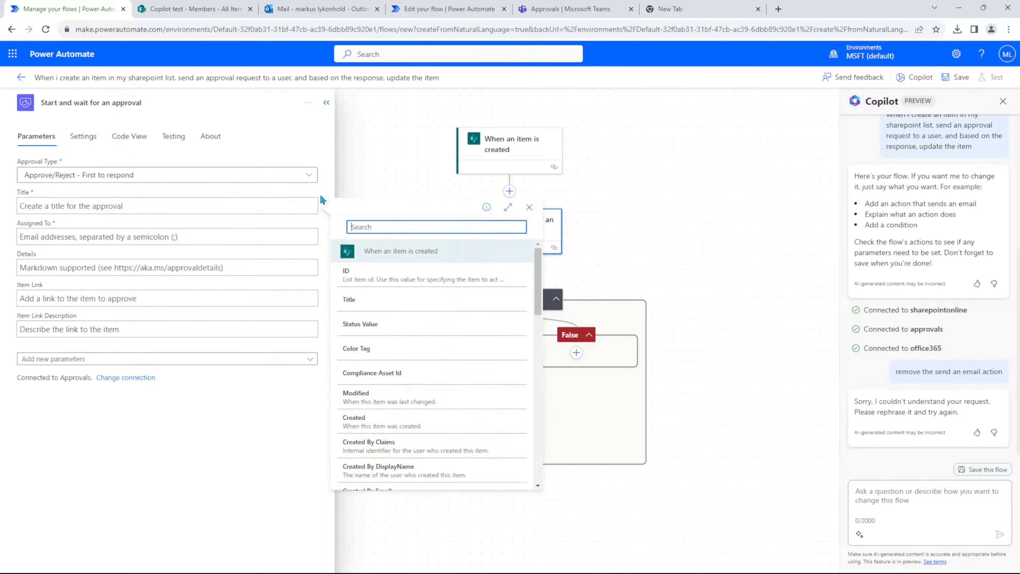
pyautogui.click(375, 302)
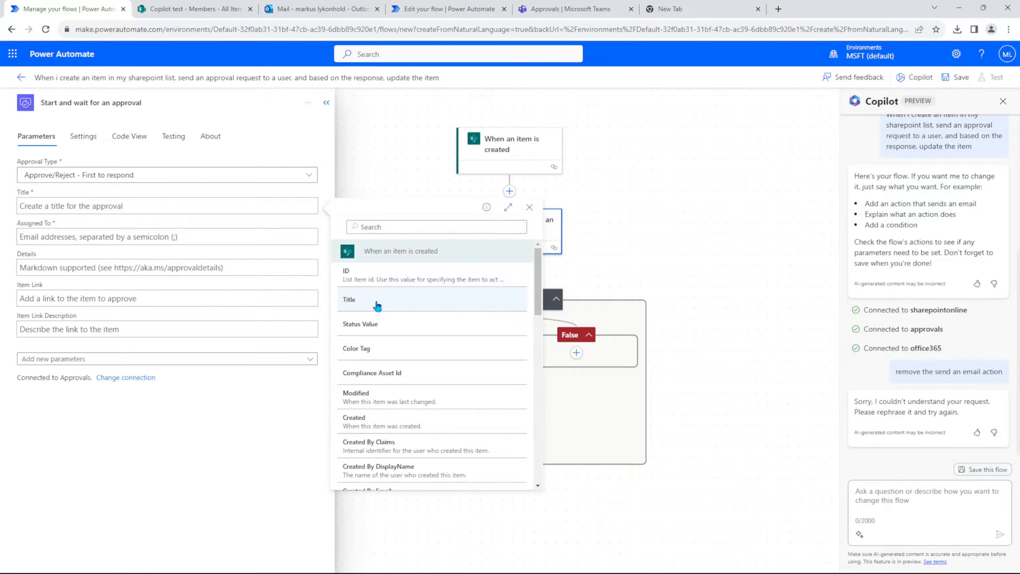
# Step: Set the approval details to "Approve or deny:" followed by the created item's Title as dynamic content
pyautogui.click(105, 269)
pyautogui.click(318, 260)
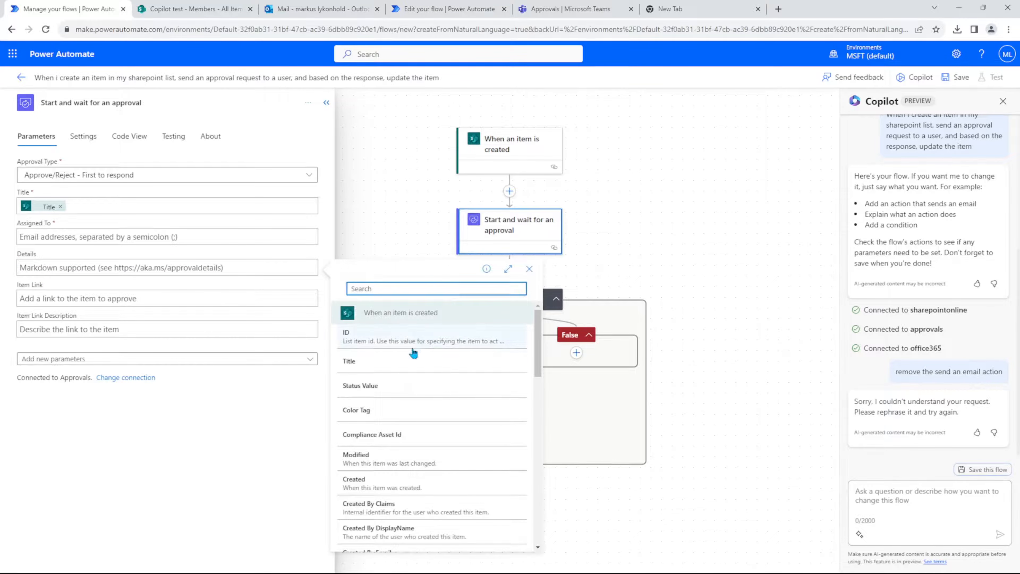
pyautogui.click(406, 353)
pyautogui.press('Home')
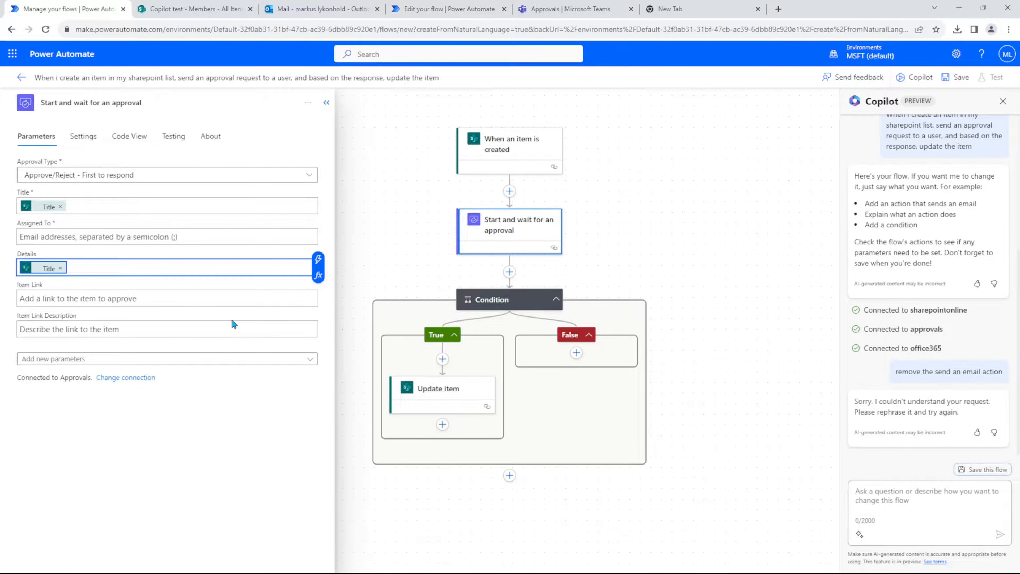
pyautogui.write('APprov')
pyautogui.press('BackSpace')
pyautogui.press('BackSpace')
pyautogui.press('BackSpace')
pyautogui.press('BackSpace')
pyautogui.press('BackSpace')
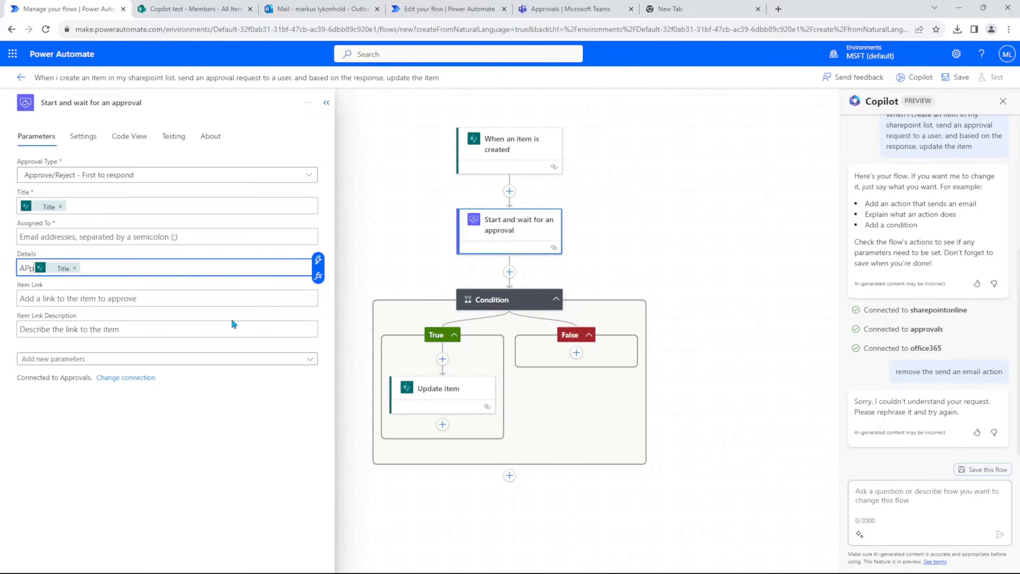
pyautogui.write('pprove or deny:')
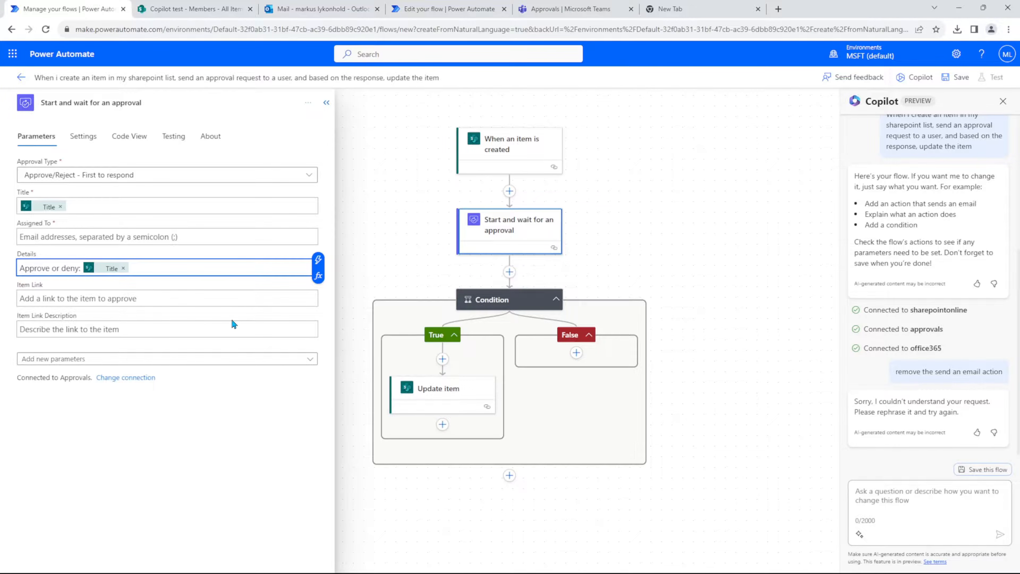
# Step: Replace the dynamic content in the approval's title with the text "Requesting approval"
pyautogui.click(60, 206)
pyautogui.write('requesting approval')
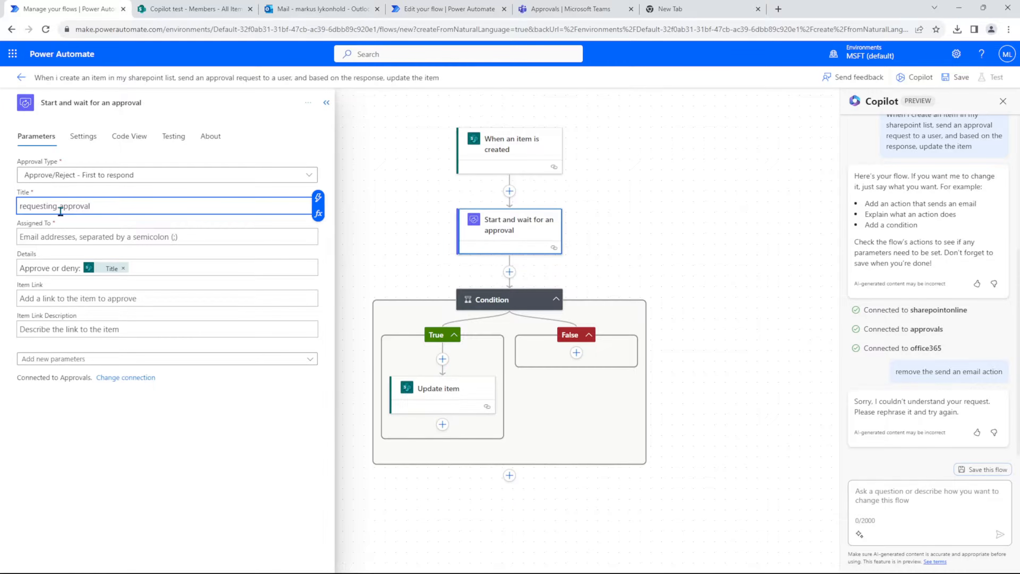
pyautogui.click(22, 205)
pyautogui.press('BackSpace')
pyautogui.write('R')
# Step: Assign the approval to the signed-in account's e-mail address and close the action's settings
pyautogui.click(78, 232)
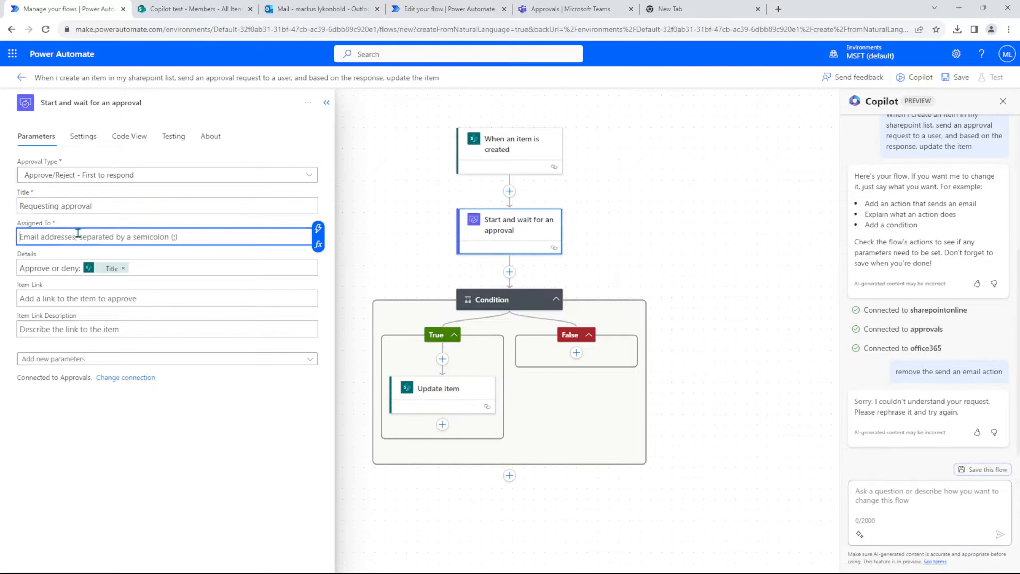
pyautogui.click(999, 61)
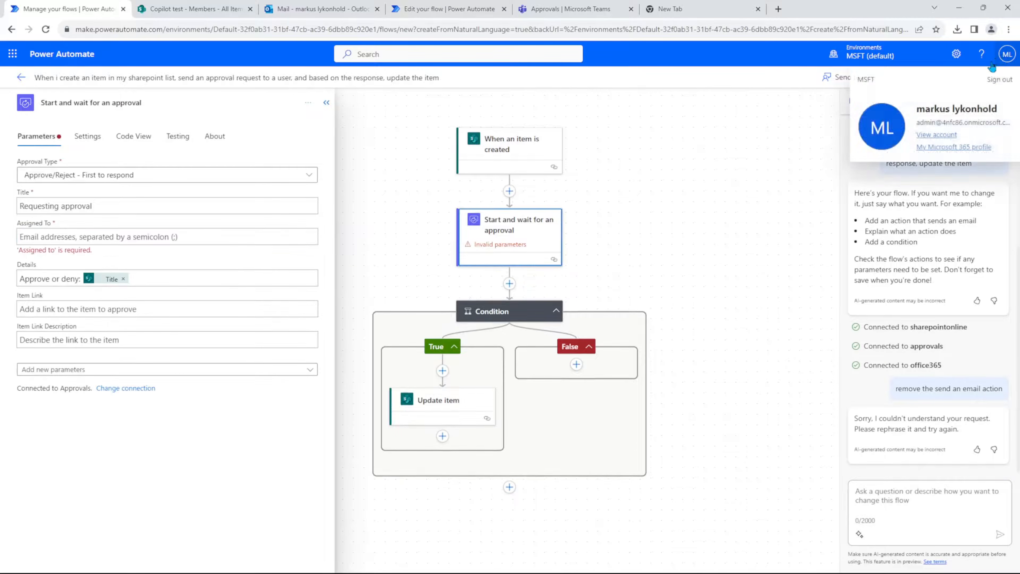
pyautogui.click(104, 237)
pyautogui.hotkey('ctrl', 'v')
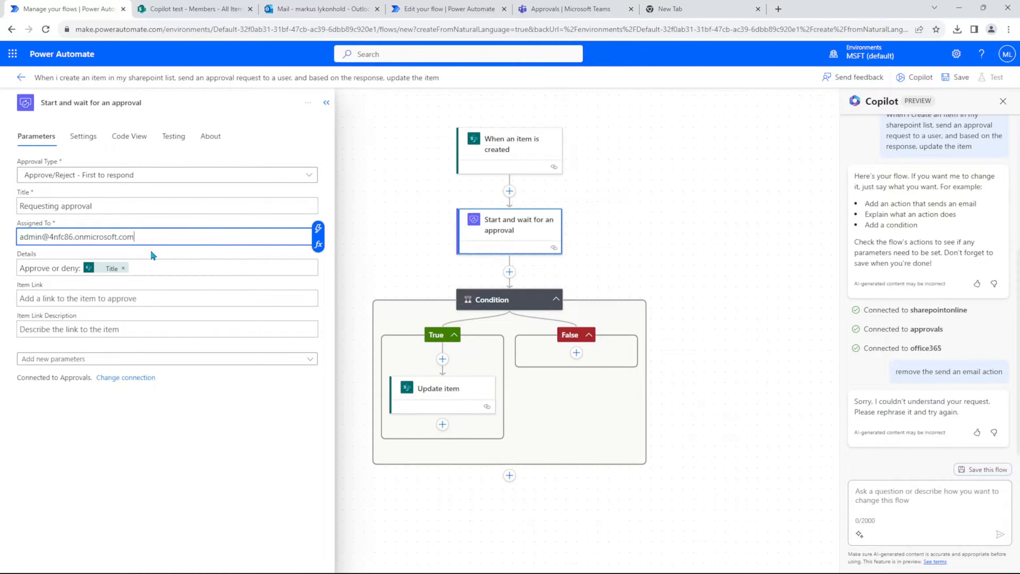
pyautogui.click(149, 249)
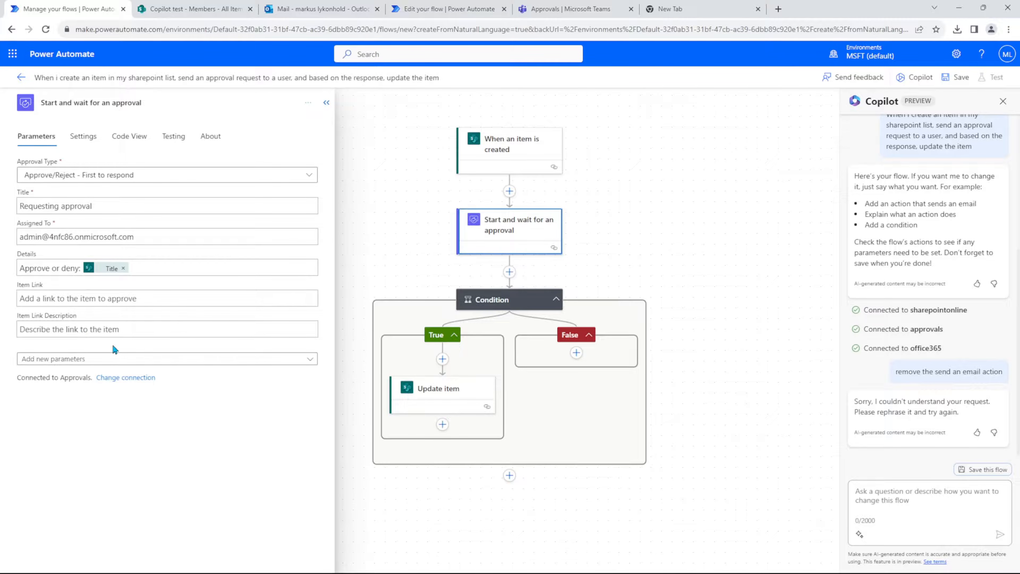
pyautogui.click(325, 106)
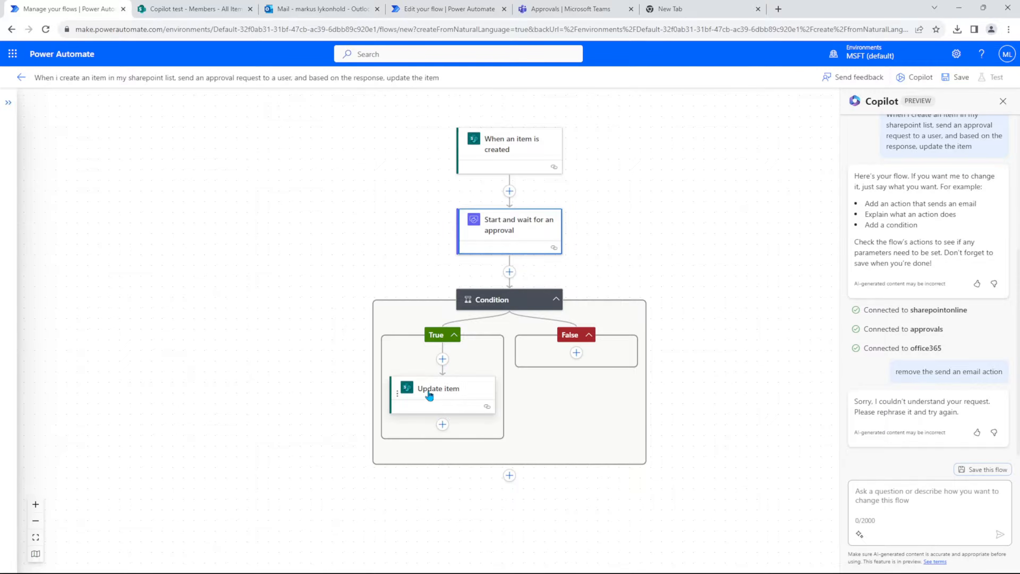
# Step: Add a SharePoint Update item action to the condition's False branch
pyautogui.click(576, 353)
pyautogui.click(558, 386)
pyautogui.click(154, 137)
pyautogui.write('update item')
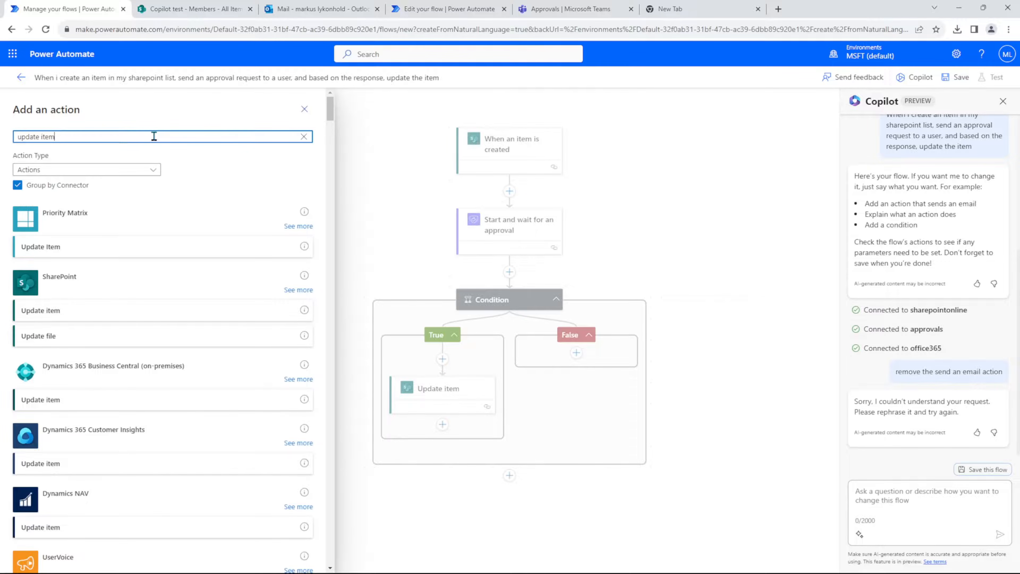
pyautogui.click(68, 309)
# Step: Point the False branch's update action to the Members list on the Copilot test site
pyautogui.click(130, 177)
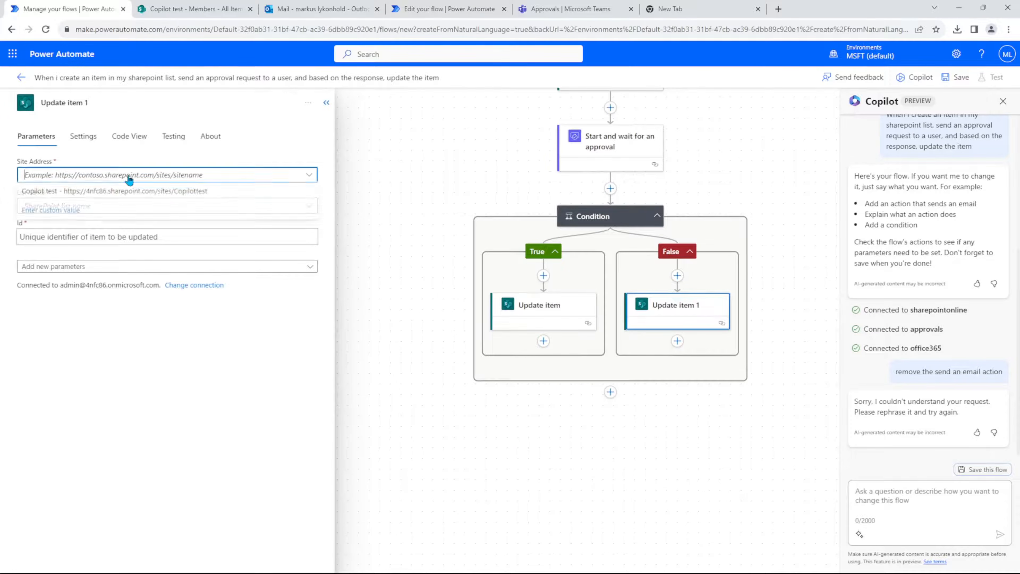
pyautogui.click(110, 192)
pyautogui.click(101, 210)
pyautogui.click(97, 222)
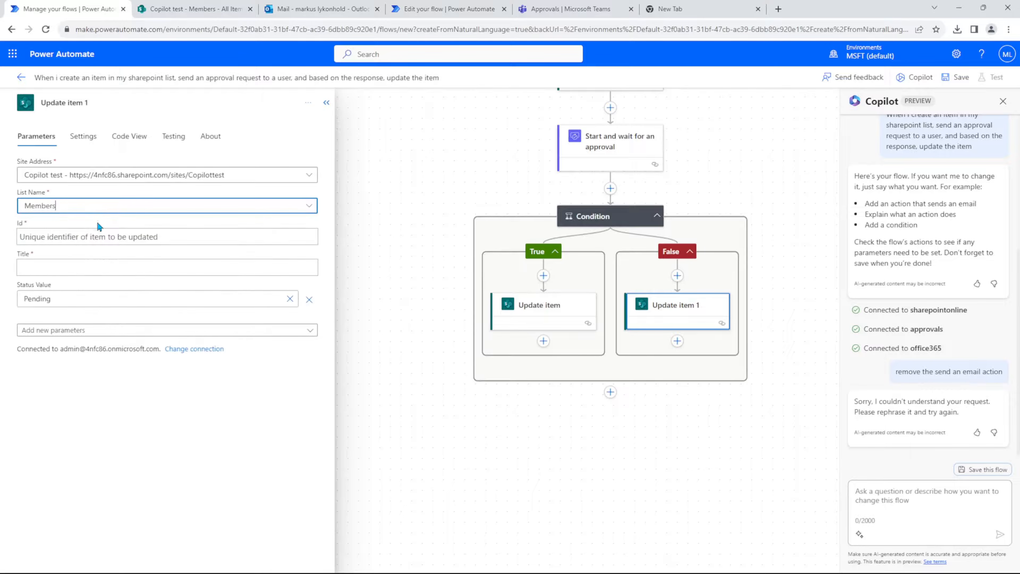
# Step: Fill the Id and Title of the False branch's update action with the created item's ID and Title
pyautogui.click(83, 237)
pyautogui.click(318, 229)
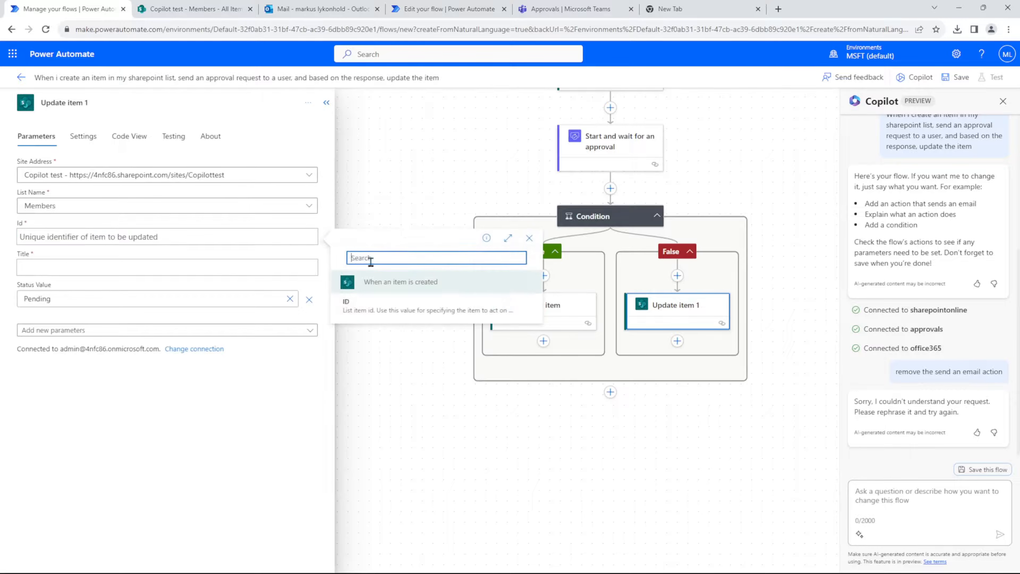
pyautogui.click(361, 304)
pyautogui.click(128, 264)
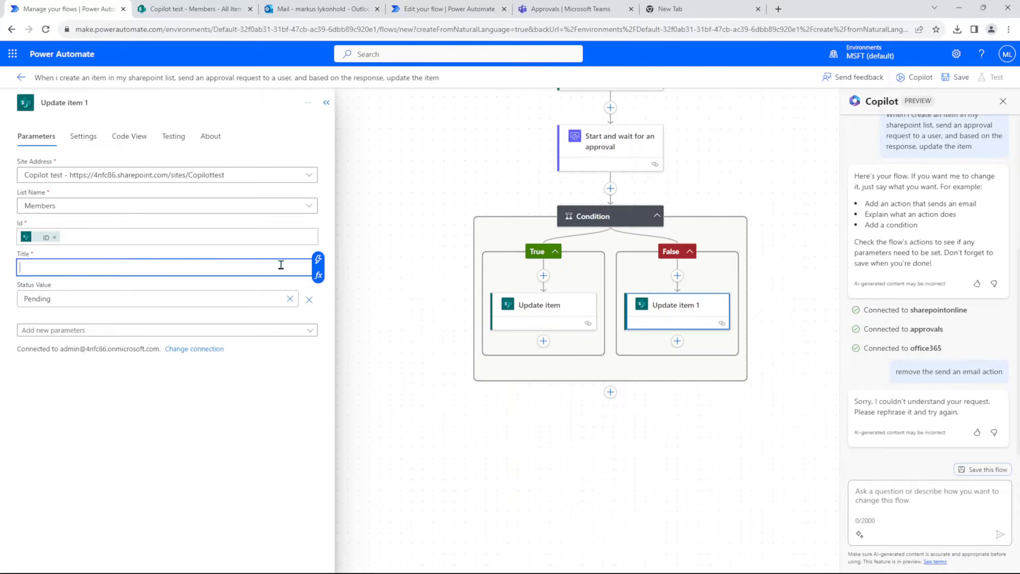
pyautogui.click(318, 259)
pyautogui.scroll(-5, 407, 390)
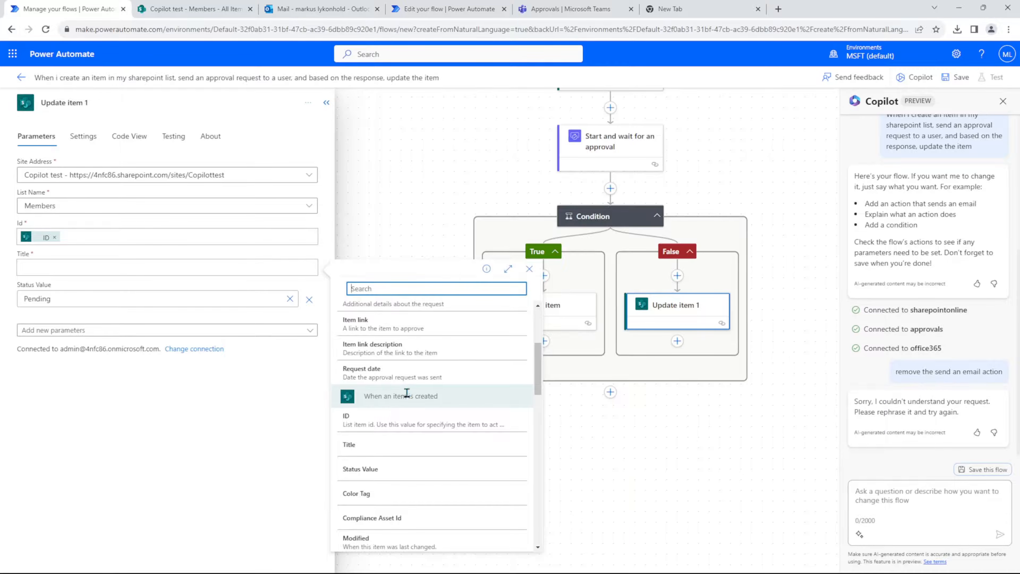
pyautogui.click(388, 444)
pyautogui.click(188, 381)
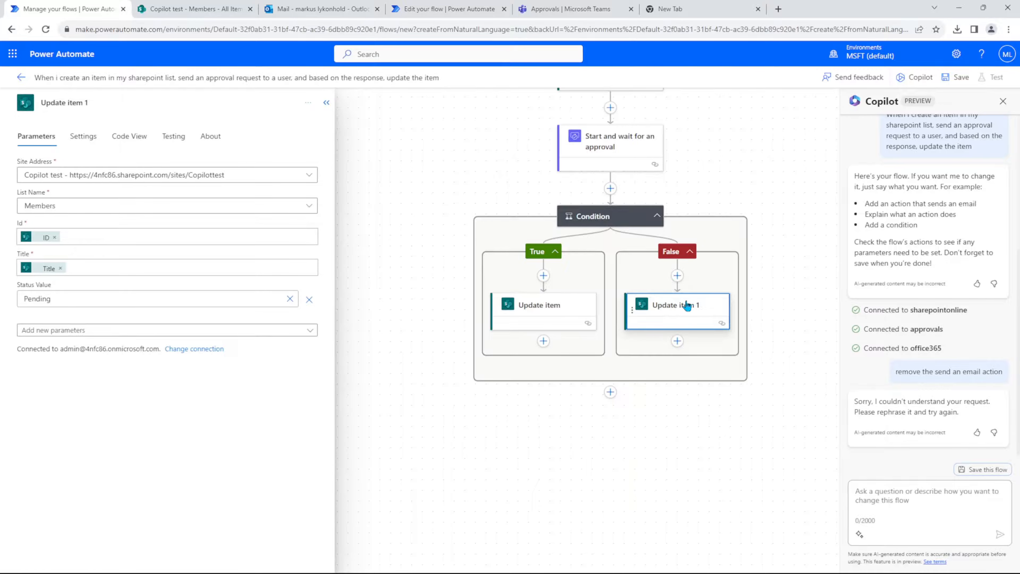
pyautogui.click(288, 299)
pyautogui.click(286, 300)
# Step: Set the Title of the True branch's Update item action to the created item's Title as dynamic content
pyautogui.click(560, 307)
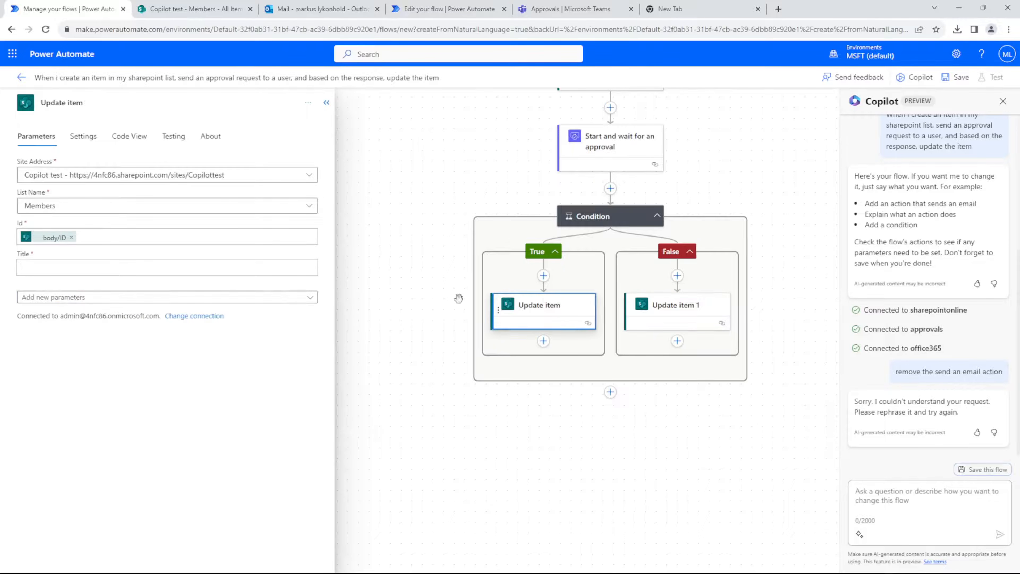
pyautogui.click(189, 266)
pyautogui.click(317, 261)
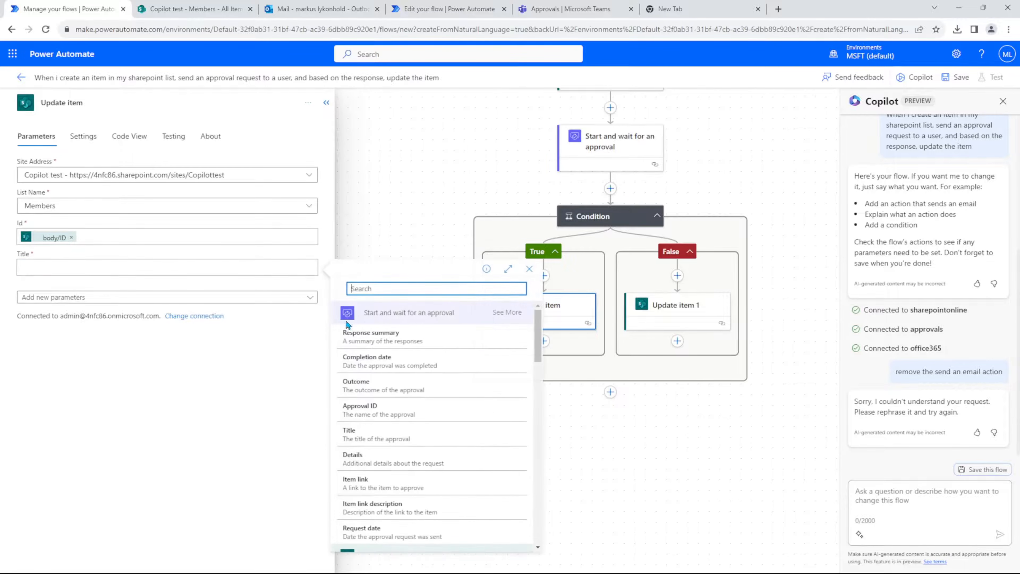
pyautogui.click(373, 339)
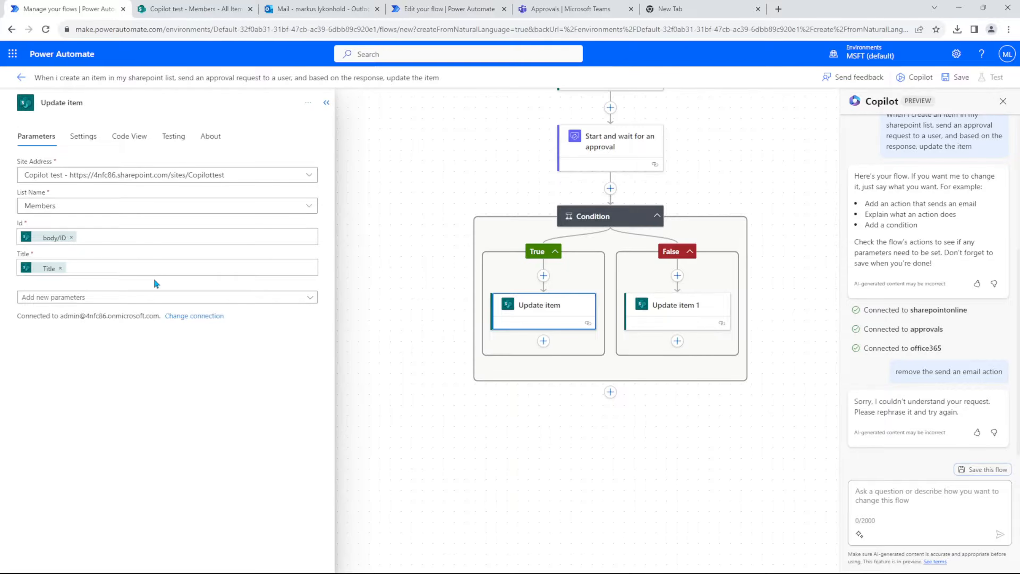
pyautogui.click(159, 269)
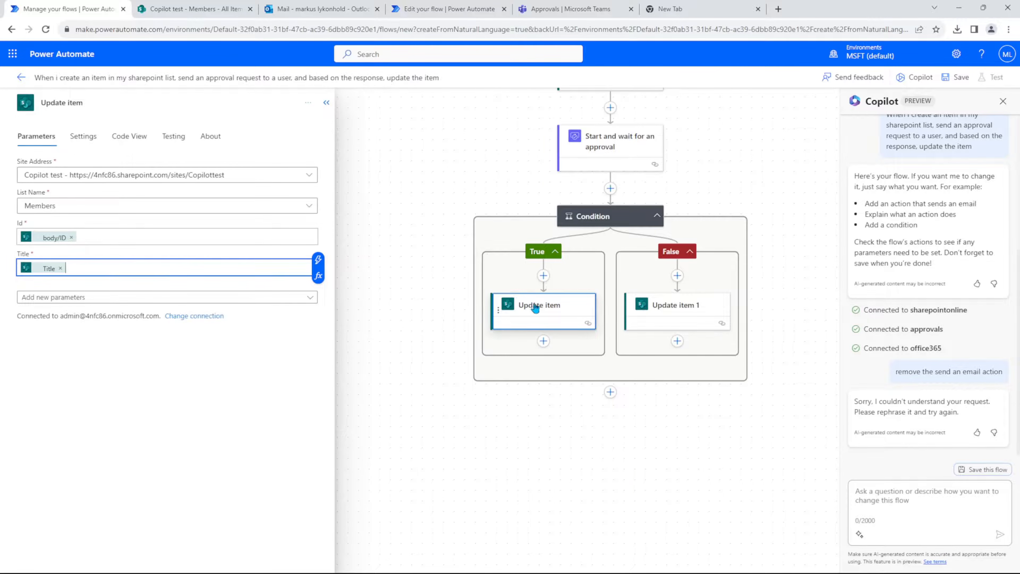
# Step: Add the Status Value parameter to the True branch's Update item action and set it to Approved
pyautogui.click(220, 296)
pyautogui.click(132, 335)
pyautogui.click(151, 378)
pyautogui.click(126, 298)
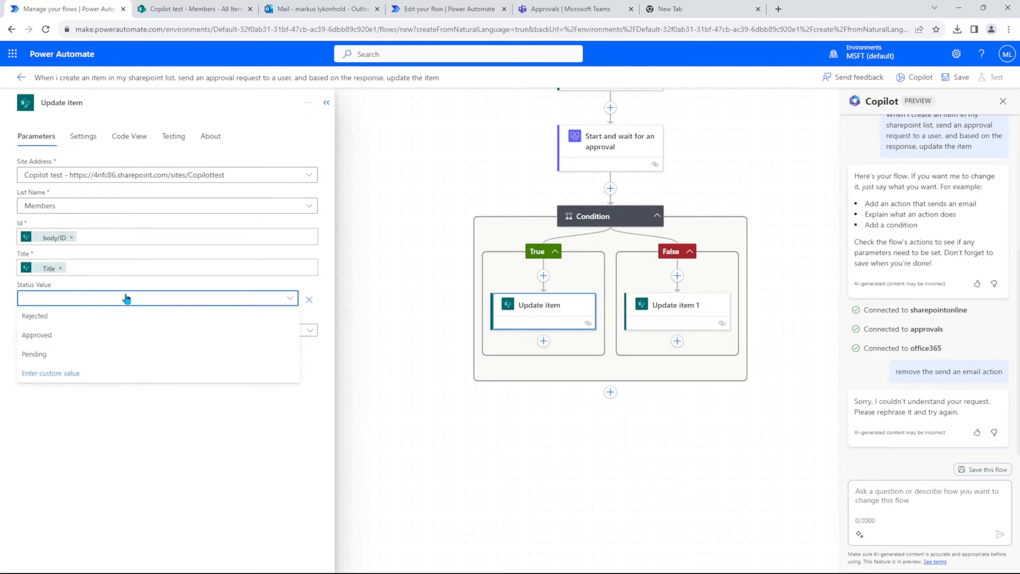
pyautogui.click(57, 335)
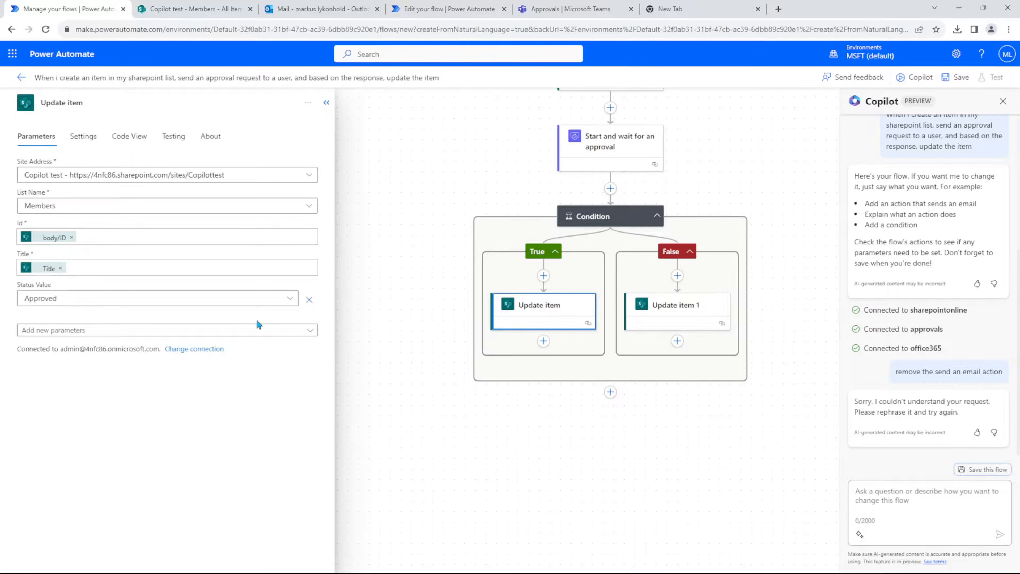
pyautogui.click(326, 102)
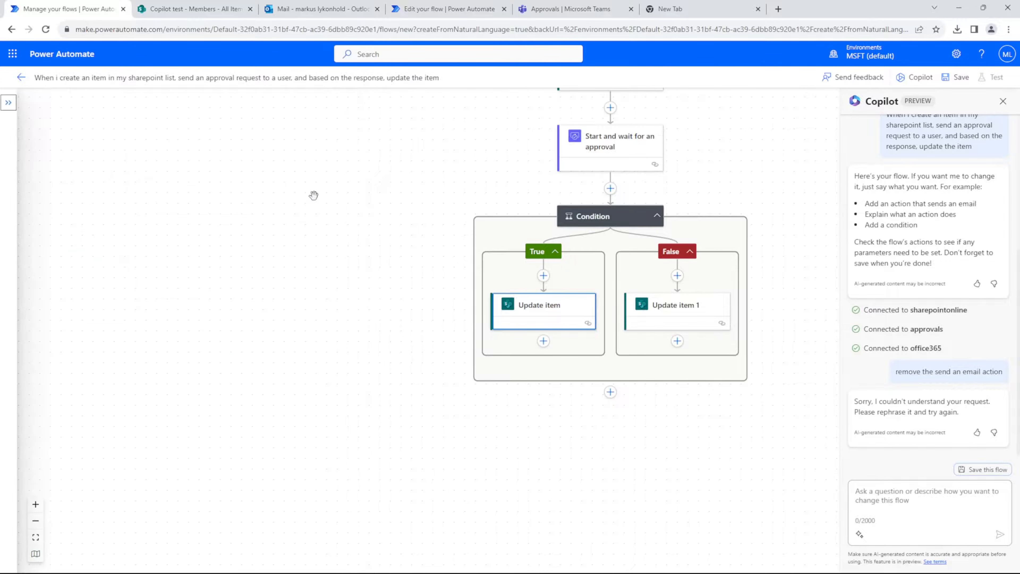
pyautogui.click(8, 103)
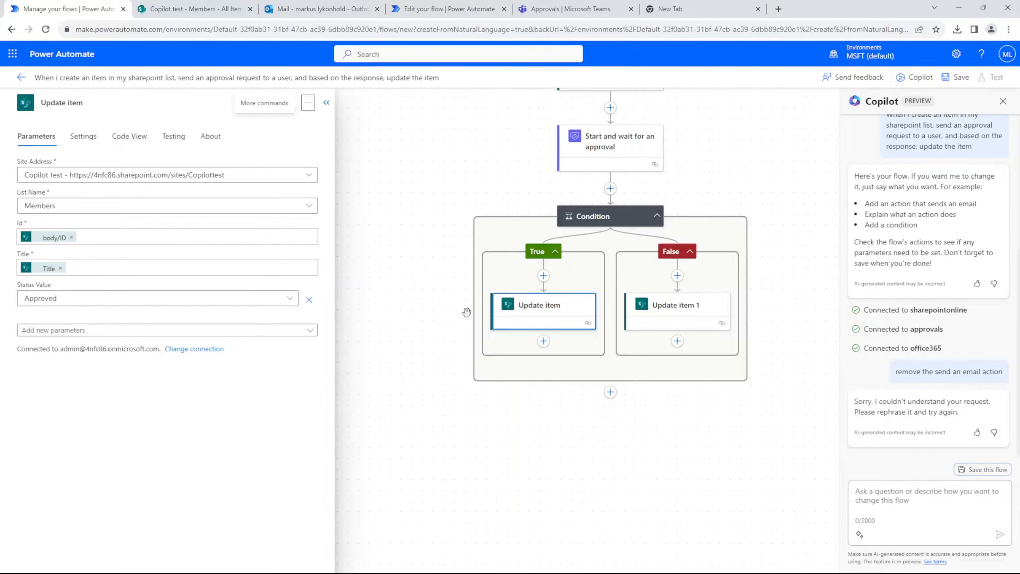
# Step: Review the parameters of the item-created trigger, the approval action and the update actions in both condition branches
pyautogui.moveTo(683, 437); pyautogui.dragTo(628, 527)
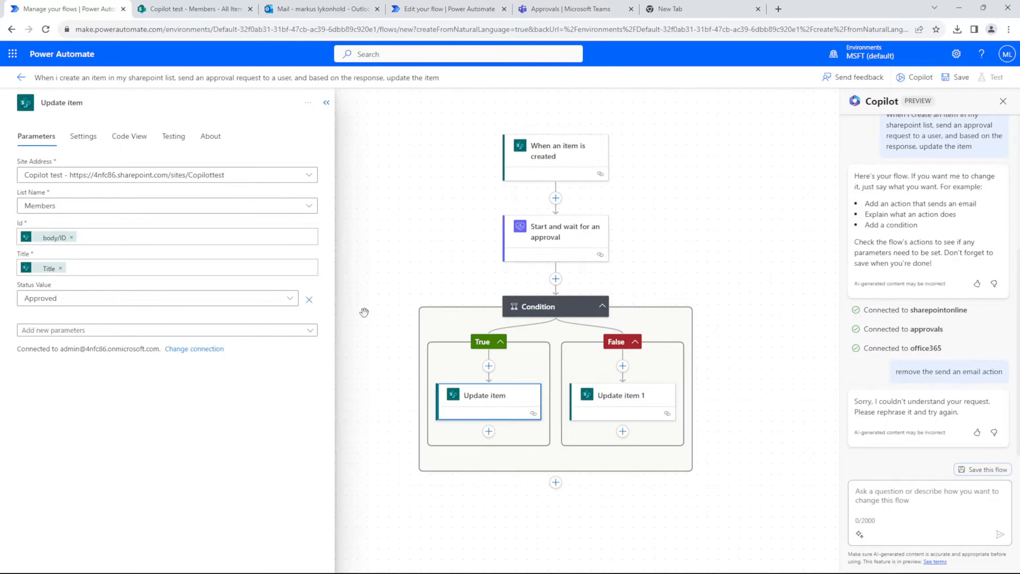
pyautogui.moveTo(383, 300); pyautogui.dragTo(400, 289)
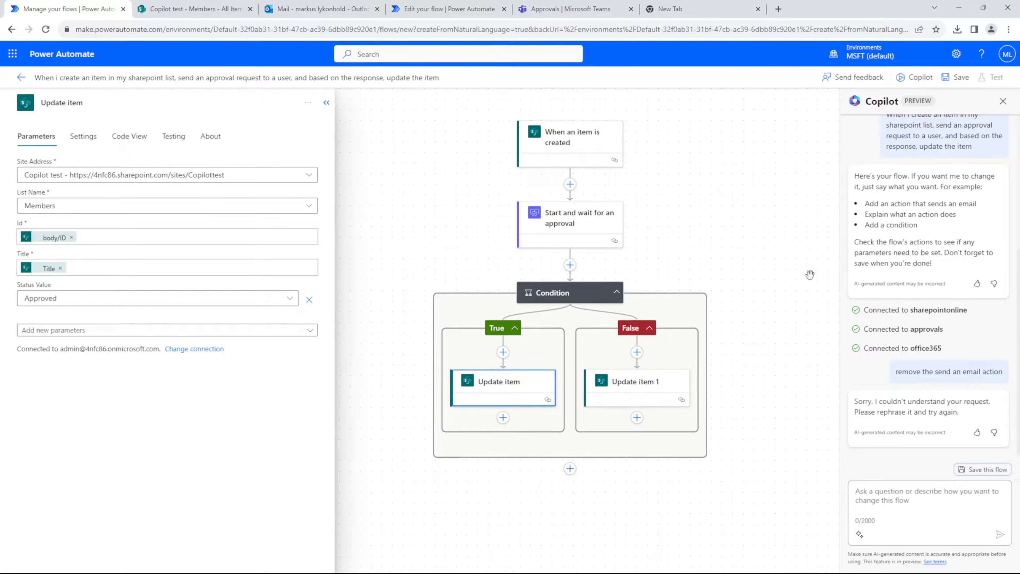
pyautogui.moveTo(572, 141); pyautogui.dragTo(481, 154)
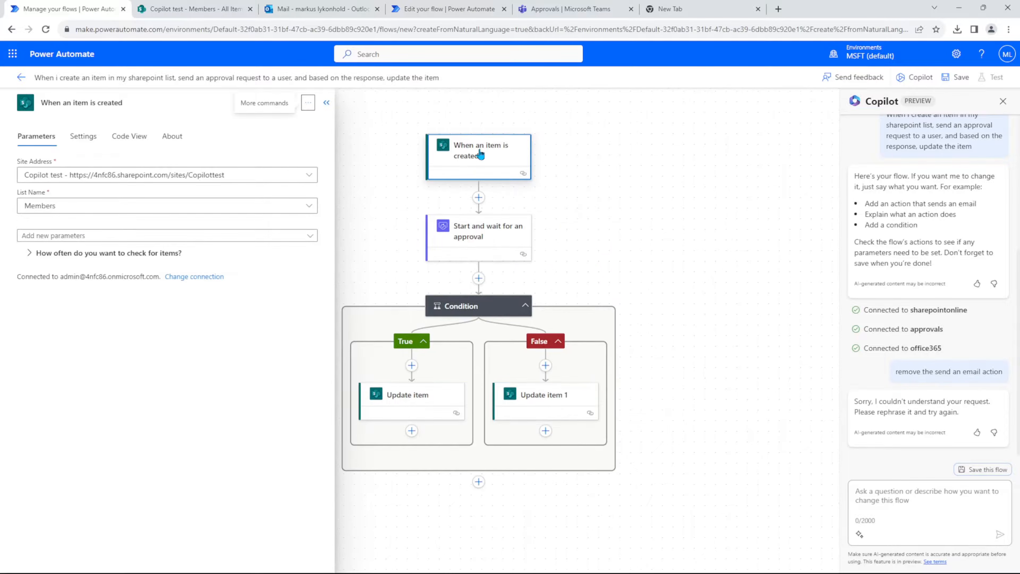
pyautogui.click(480, 235)
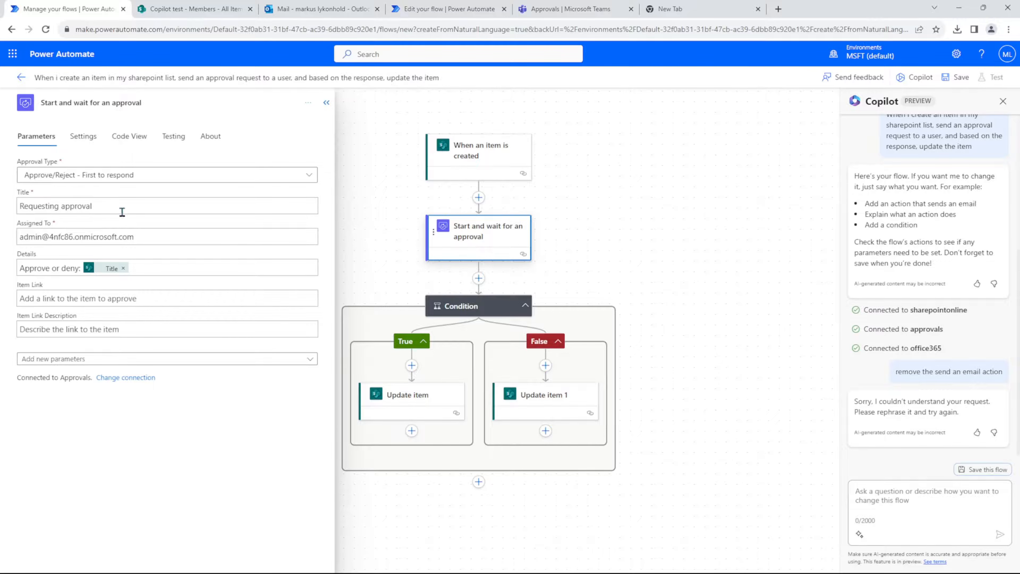
pyautogui.click(420, 400)
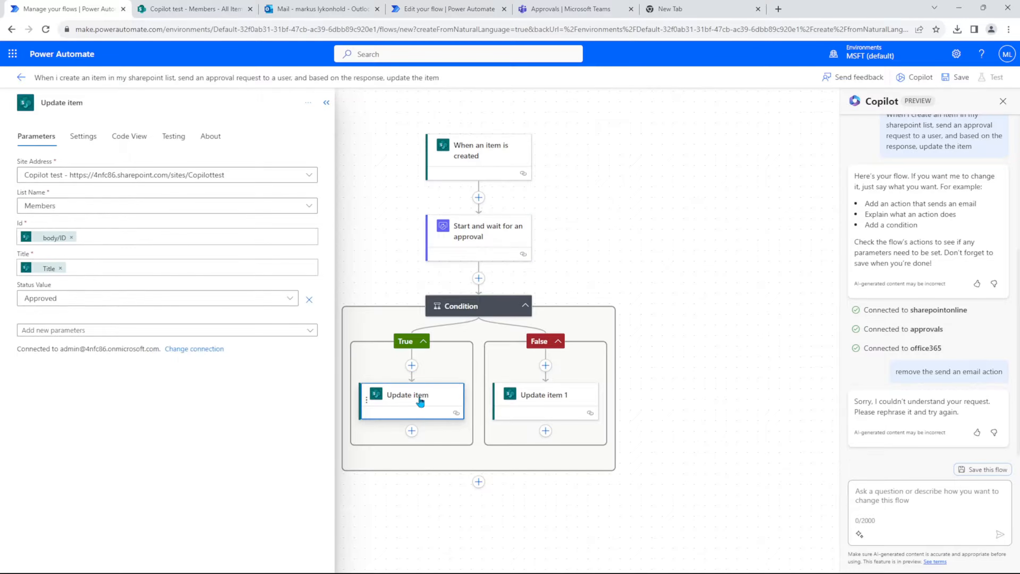
pyautogui.click(530, 399)
# Step: Replace the Id value of the True branch's Update item action with the ID dynamic content from the trigger
pyautogui.click(404, 392)
pyautogui.click(71, 238)
pyautogui.click(316, 236)
pyautogui.click(362, 301)
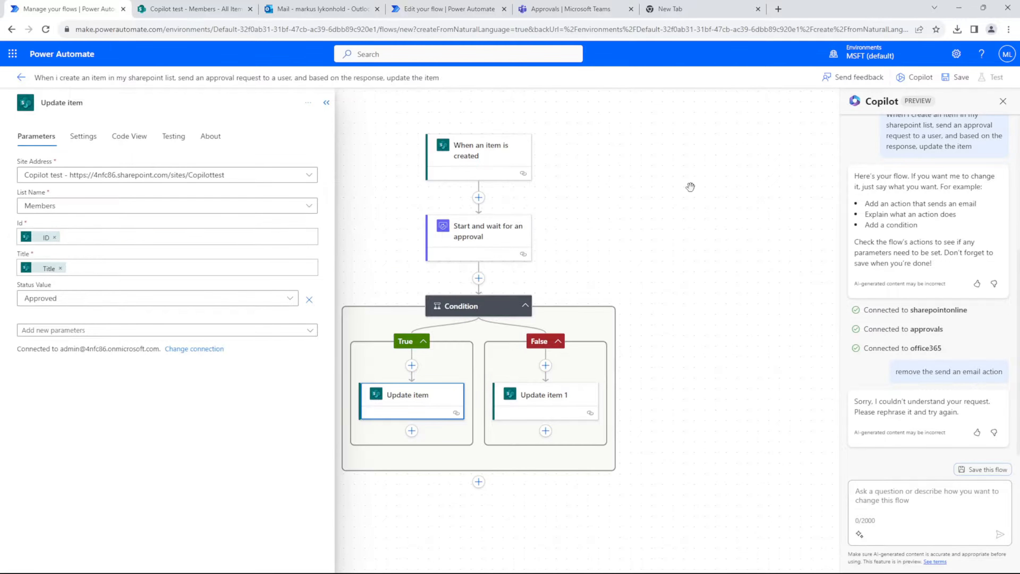
# Step: Save the flow and start a manual test run
pyautogui.click(327, 103)
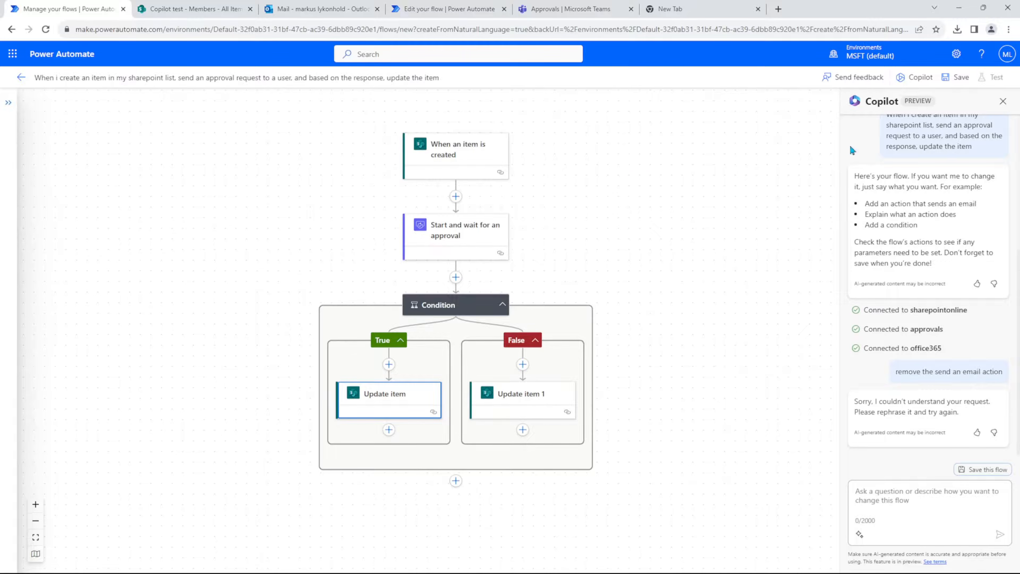
pyautogui.click(957, 77)
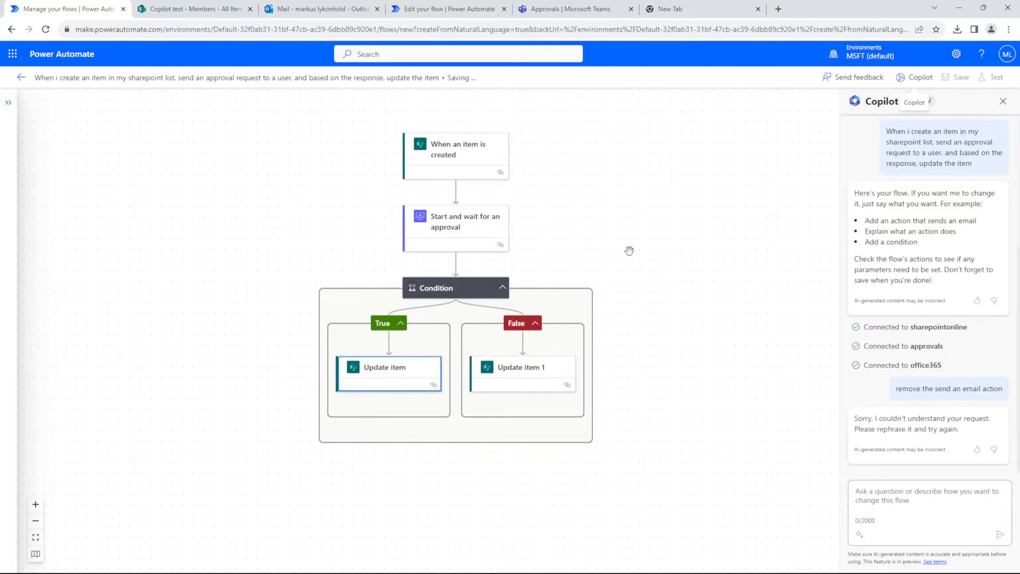
pyautogui.click(990, 77)
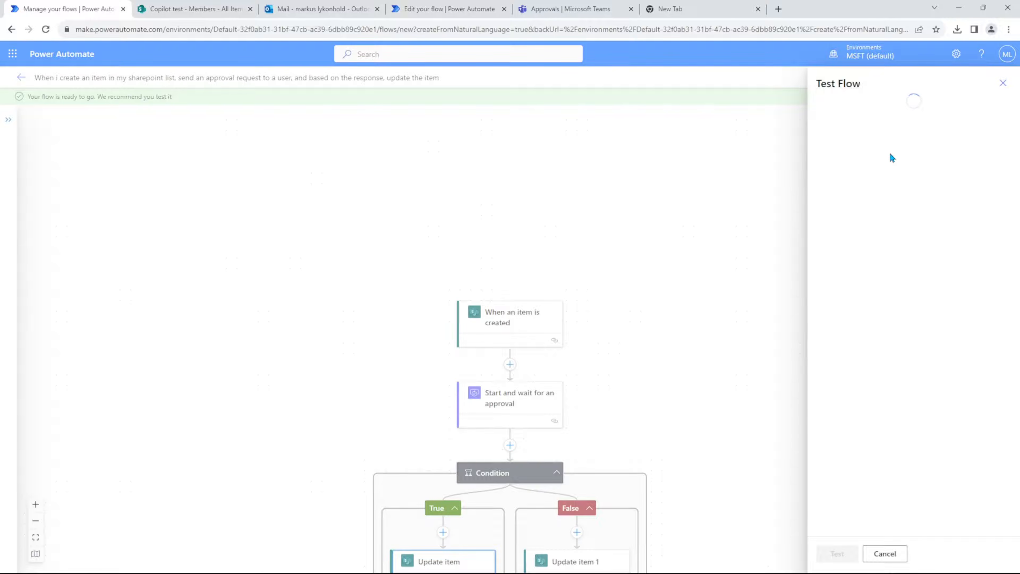
pyautogui.click(868, 114)
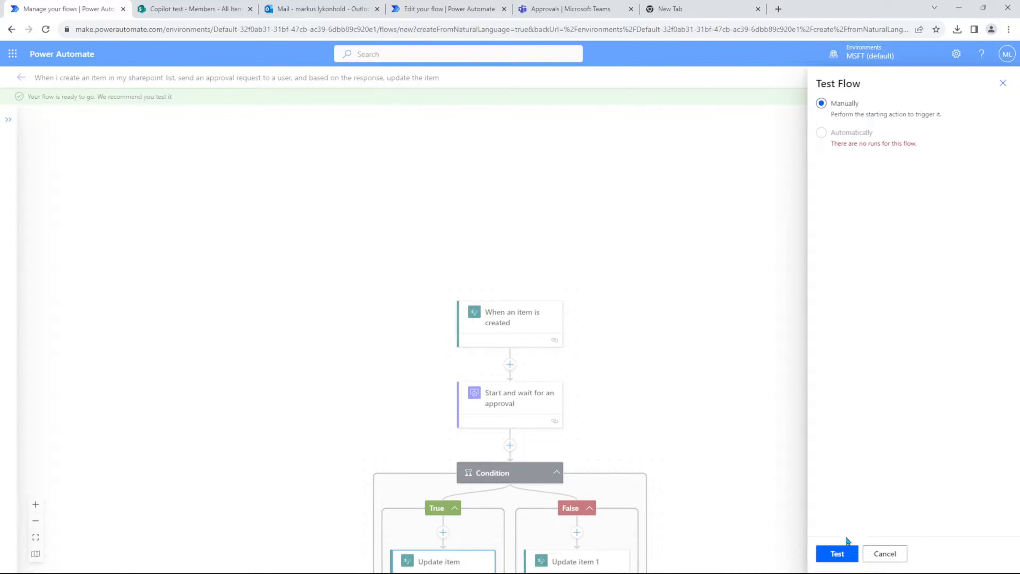
pyautogui.click(846, 551)
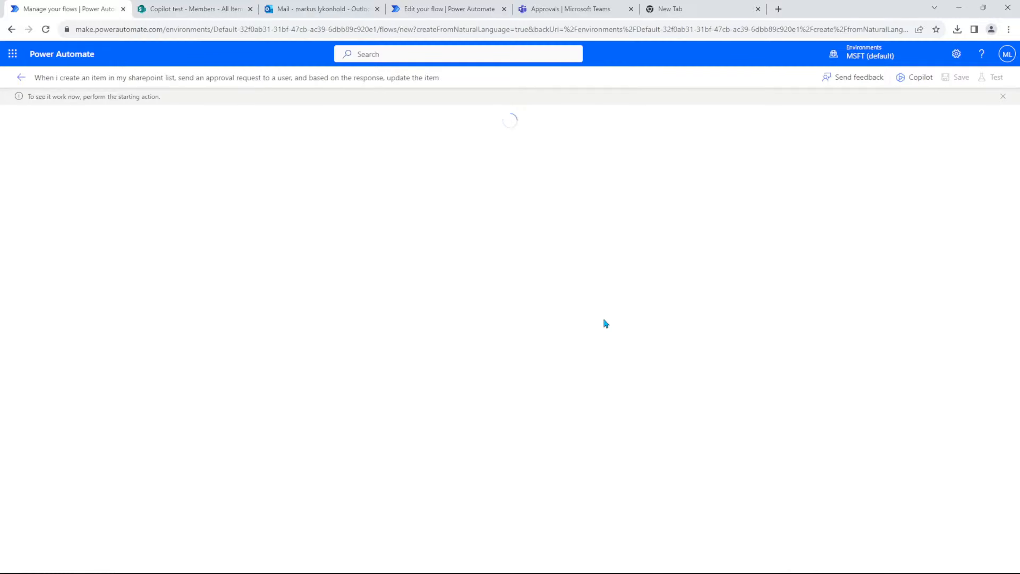
# Step: Switch to the SharePoint Members list and create a new item titled "dusty the new cat"
pyautogui.click(220, 9)
pyautogui.click(176, 128)
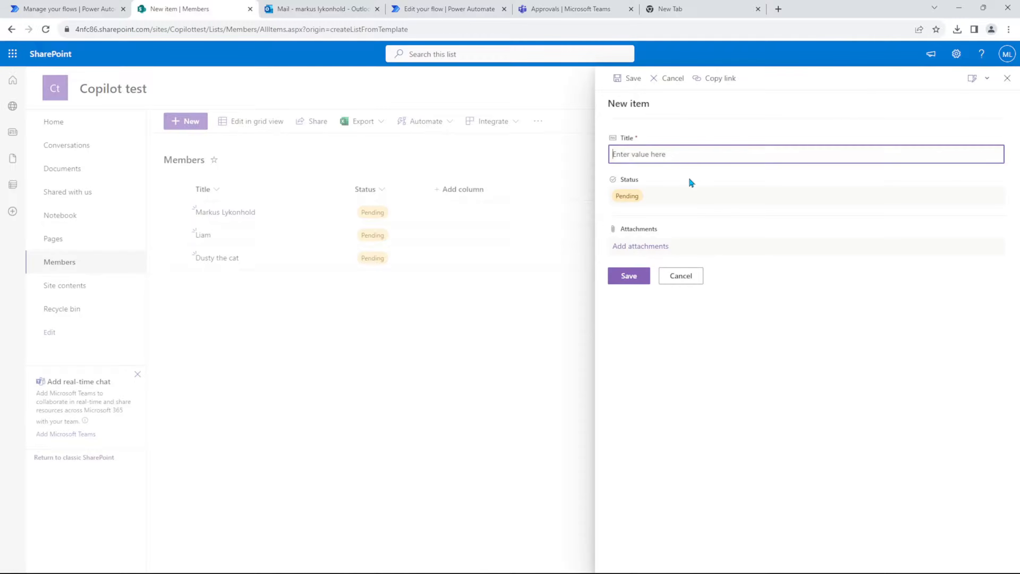
pyautogui.write('dusty the new cat')
pyautogui.click(629, 276)
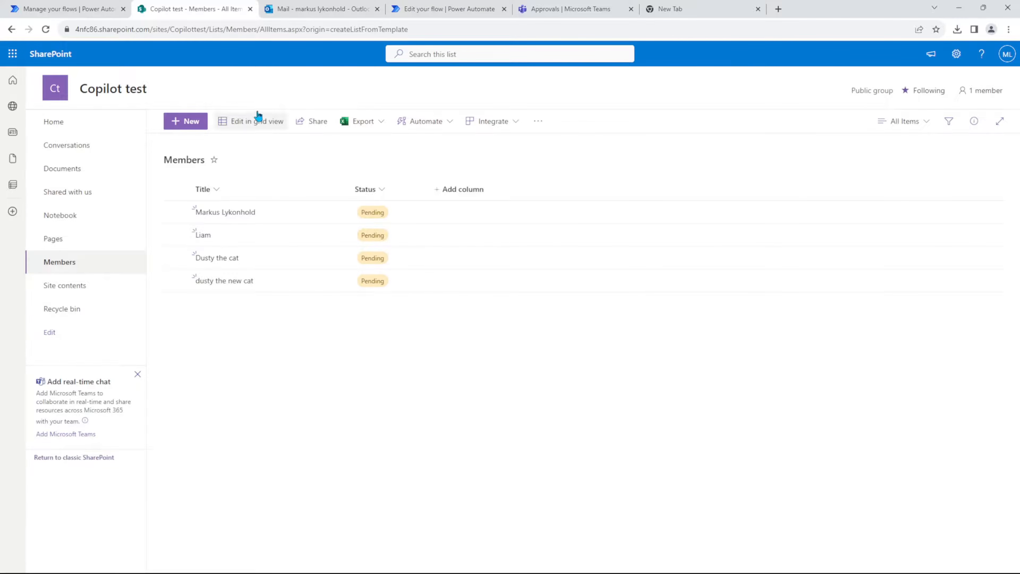
# Step: Switch to Microsoft Teams and check the activity feed and received approvals for the new item's request
pyautogui.click(470, 10)
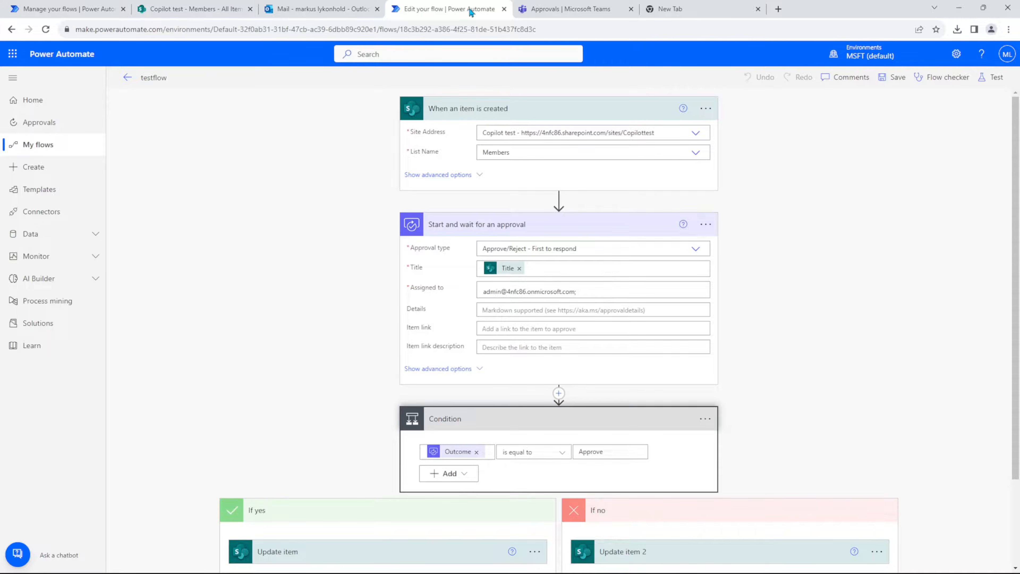
pyautogui.moveTo(588, 10); pyautogui.dragTo(456, 10)
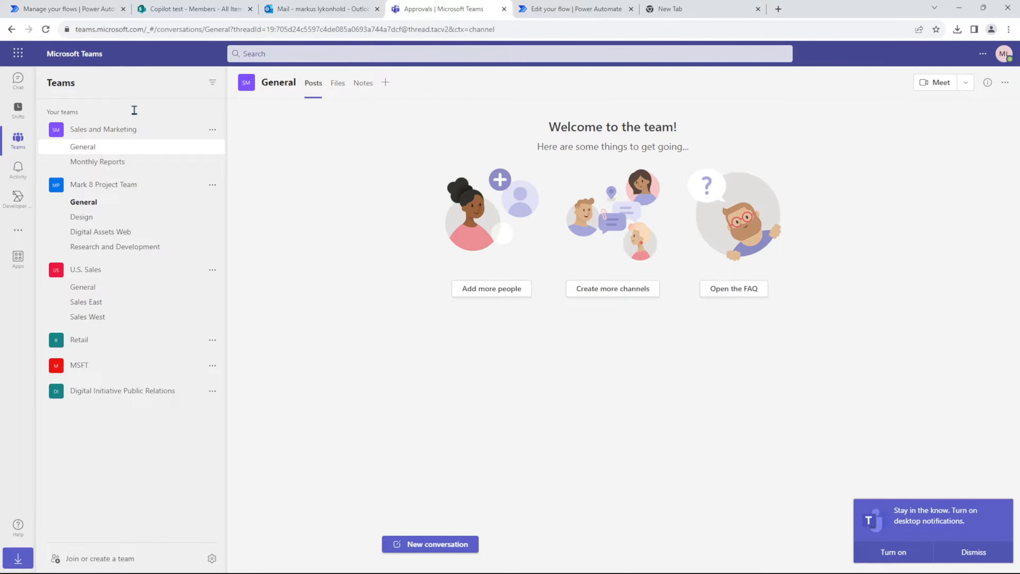
pyautogui.click(18, 168)
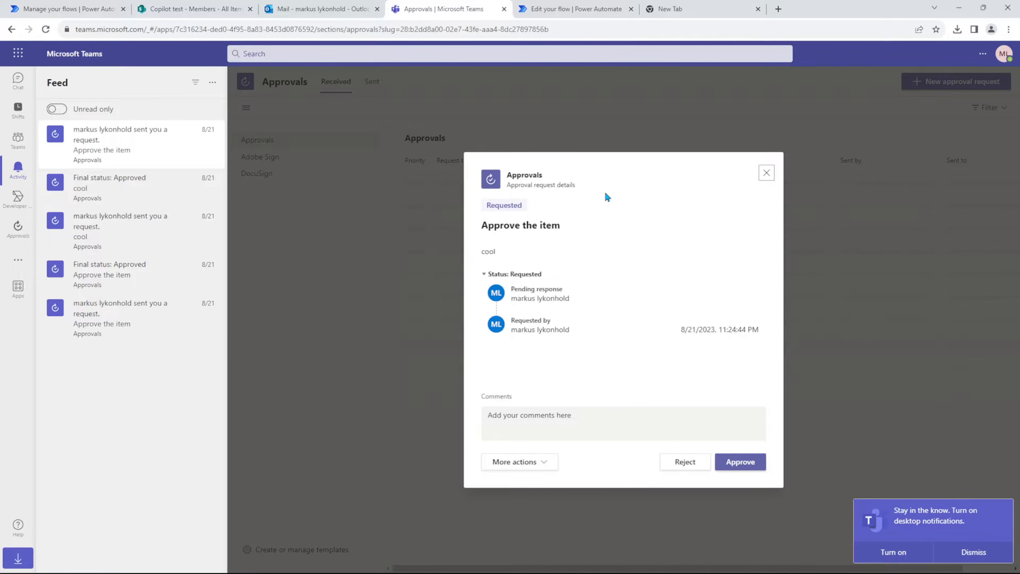
pyautogui.click(767, 172)
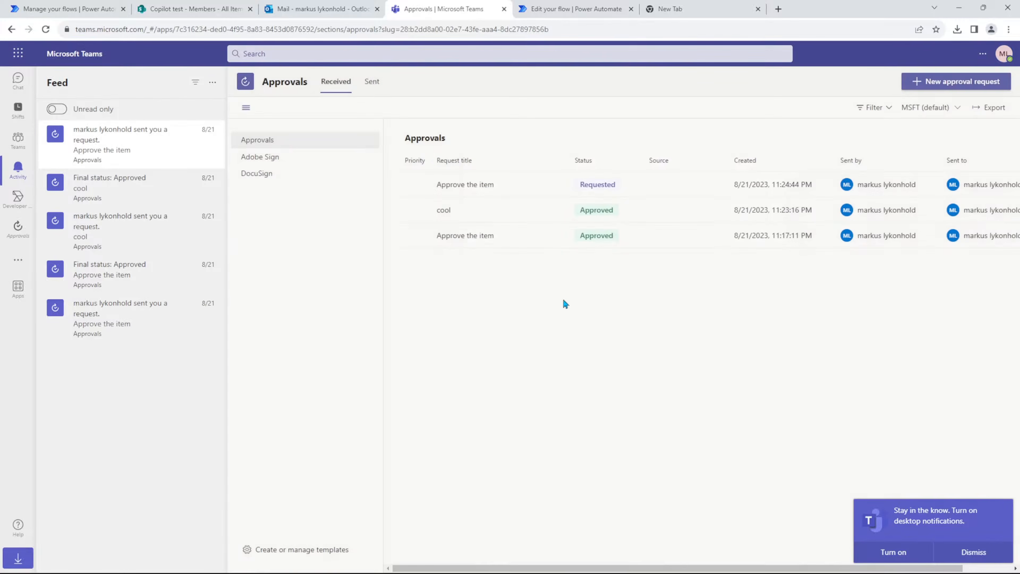
pyautogui.click(480, 185)
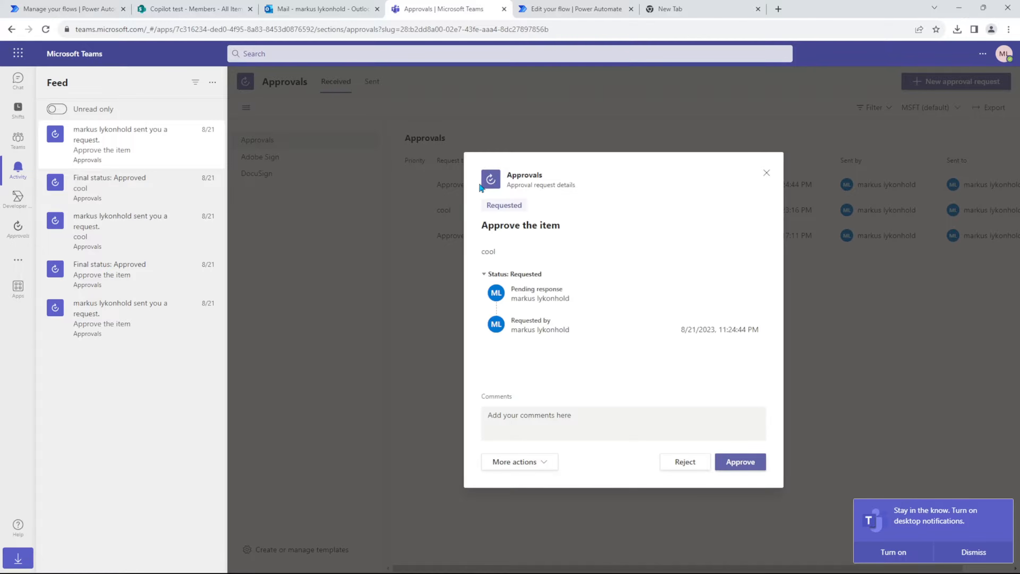
pyautogui.click(767, 173)
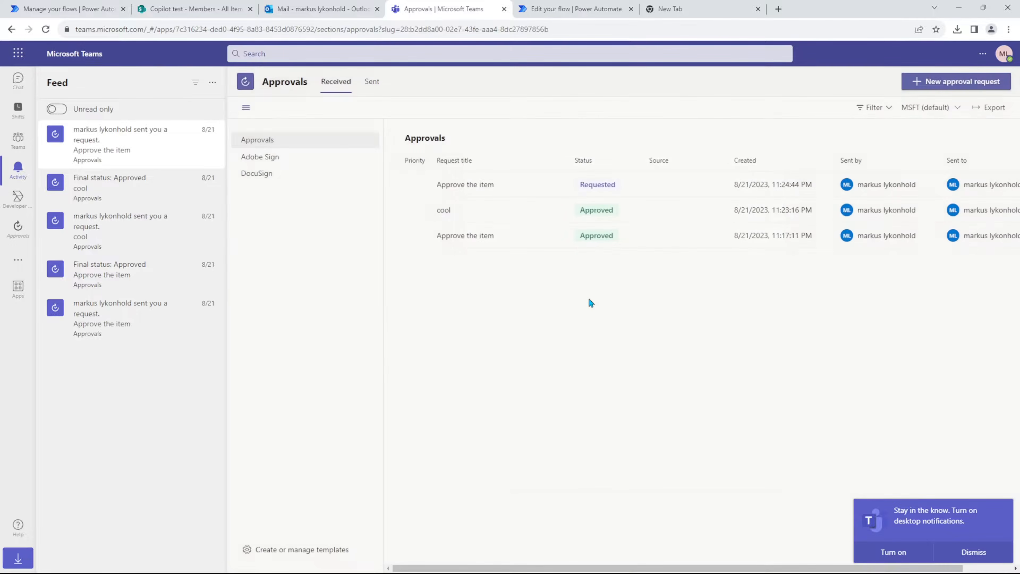
# Step: Check the progress of the flow's test run in Power Automate, looking in on the Teams approvals meanwhile
pyautogui.click(66, 9)
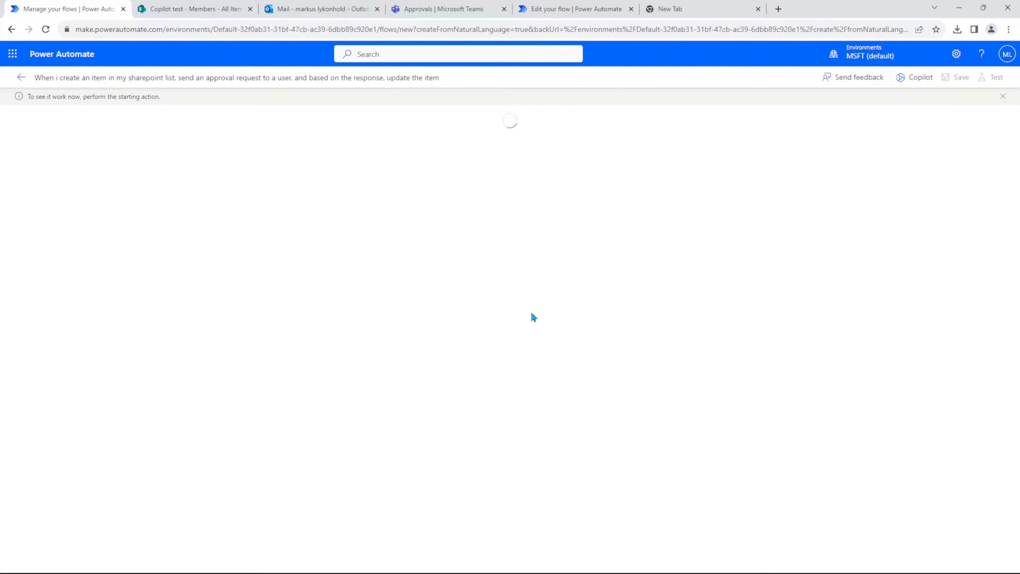
pyautogui.click(446, 9)
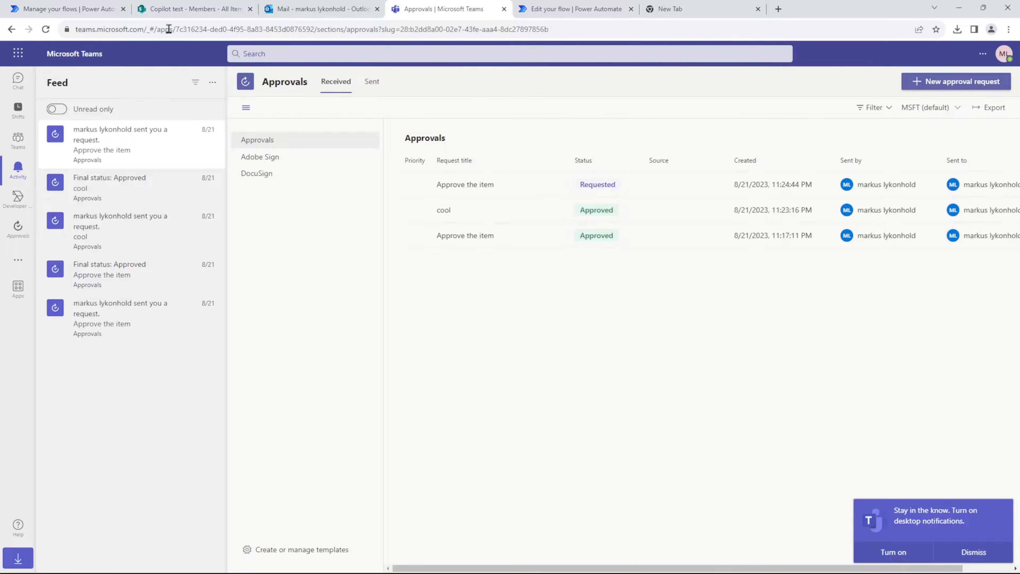
pyautogui.click(102, 9)
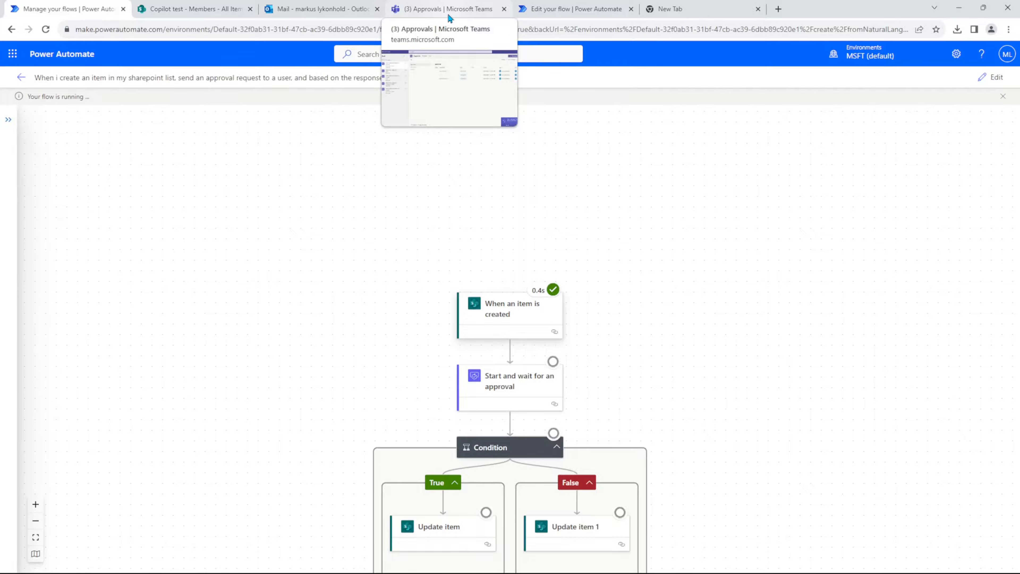
# Step: Approve the "dusty the new cat" request in Teams, then return to the Members list
pyautogui.click(449, 10)
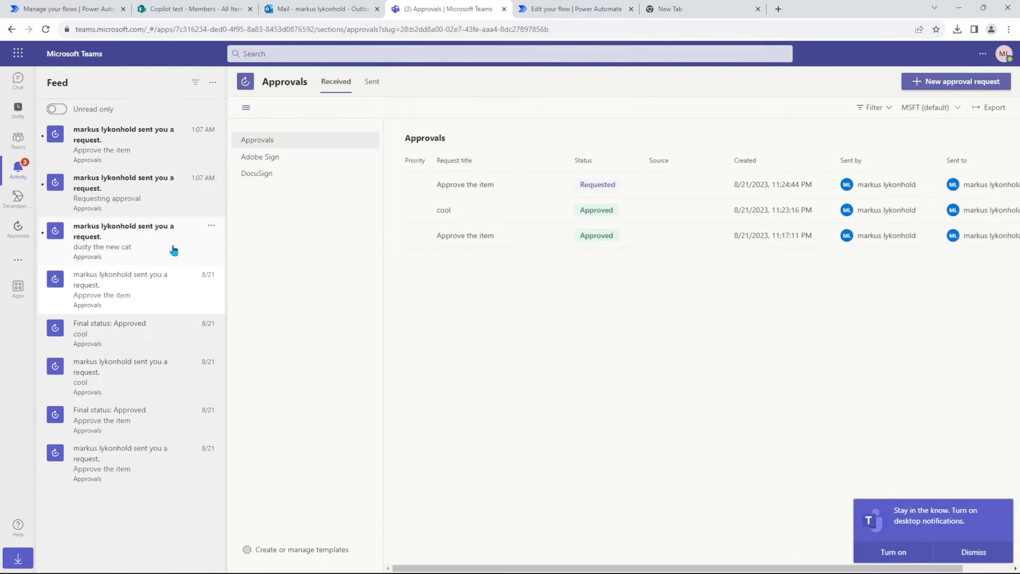
pyautogui.click(170, 236)
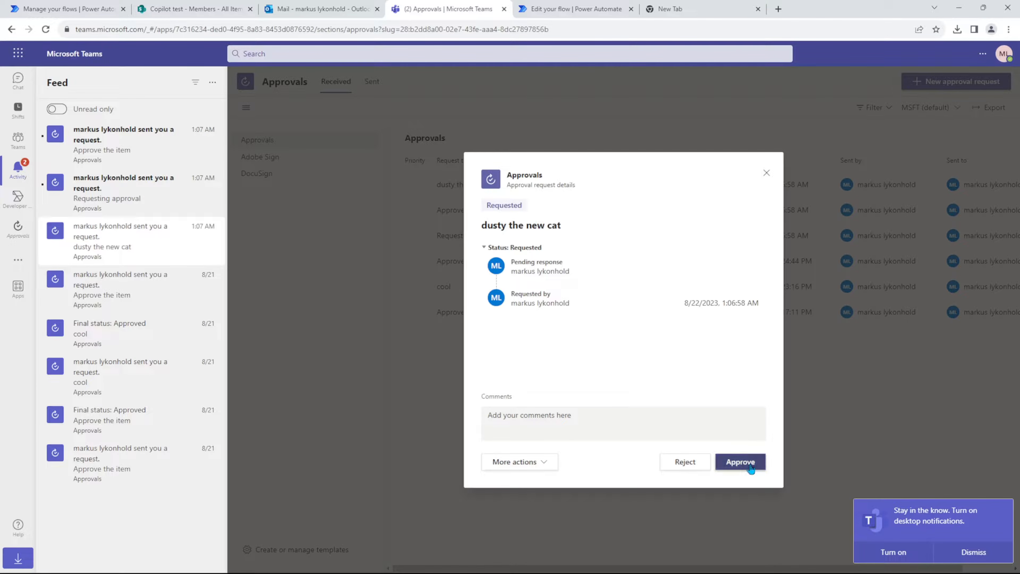
pyautogui.click(741, 462)
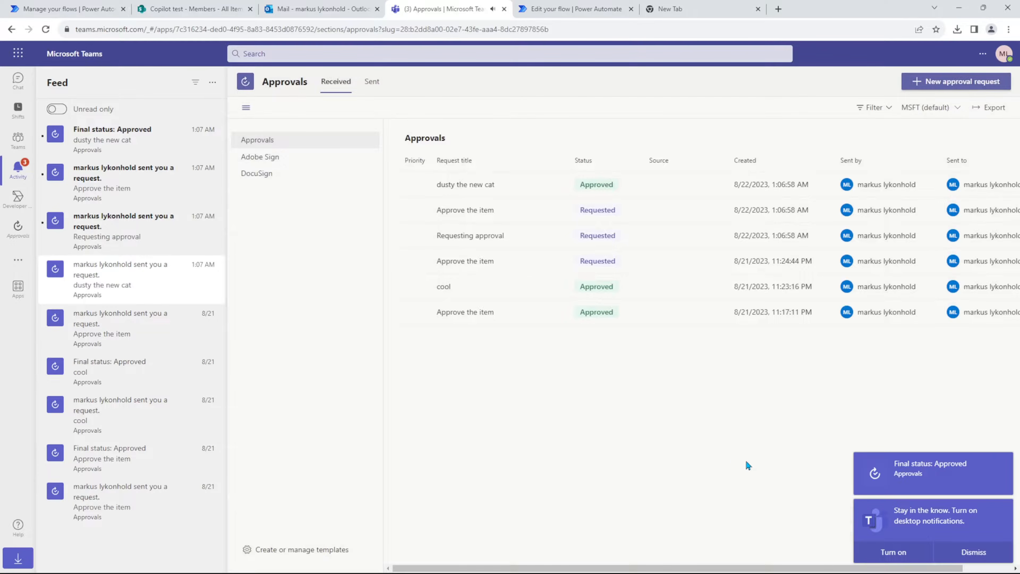
pyautogui.click(199, 11)
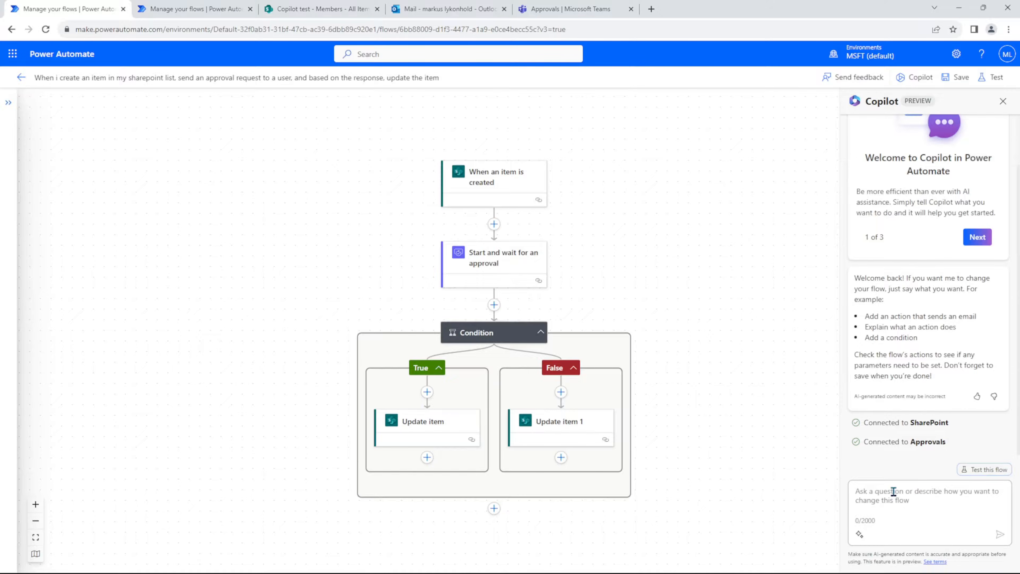
# Step: Ask Copilot in Power Automate "what does this flow do"
pyautogui.write('what does this')
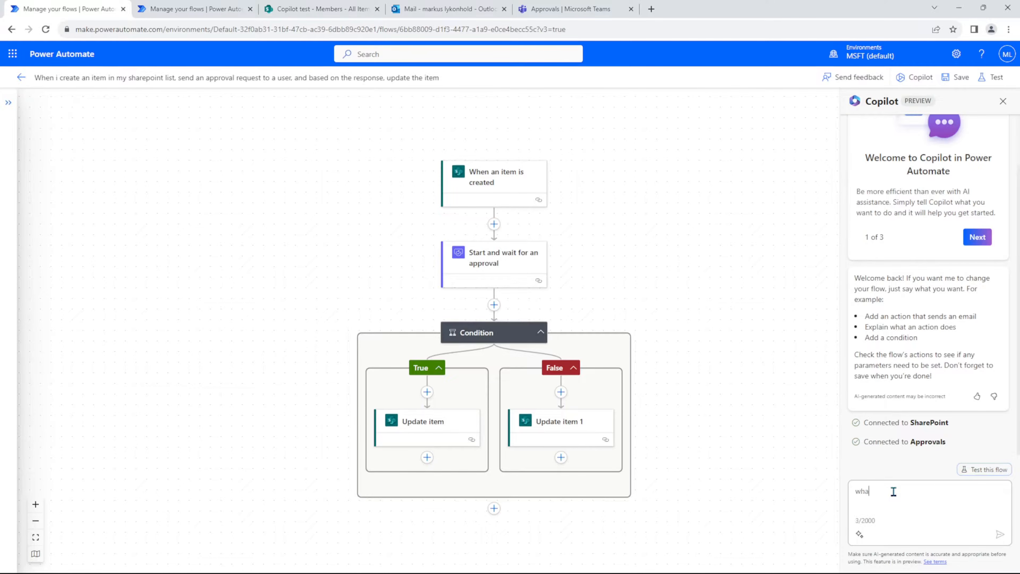
pyautogui.write(' flow do')
pyautogui.press('Return')
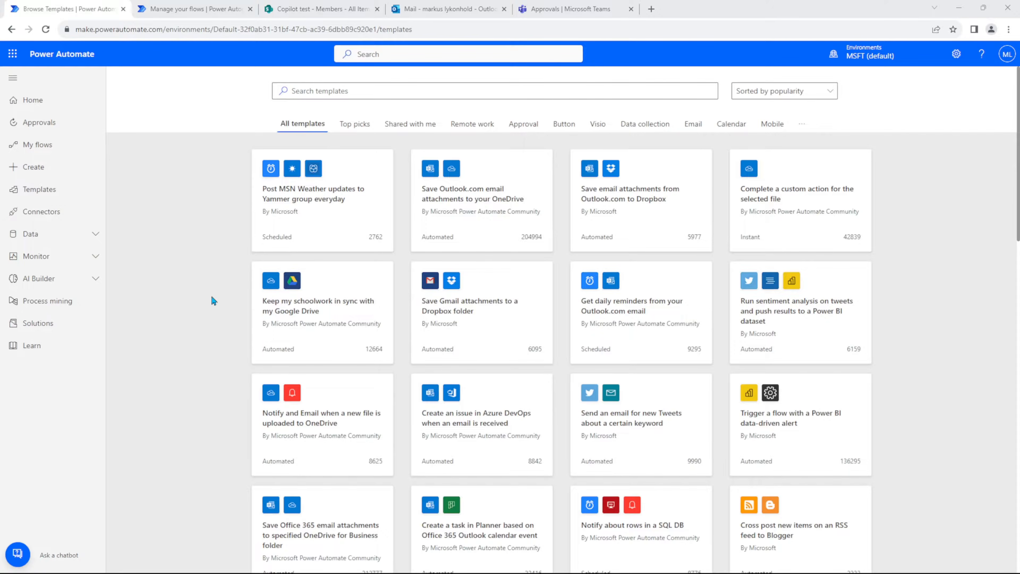
# Step: Browse the template suggestions for creating a flow and open the full template gallery
pyautogui.click(65, 167)
pyautogui.scroll(-5, 560, 267)
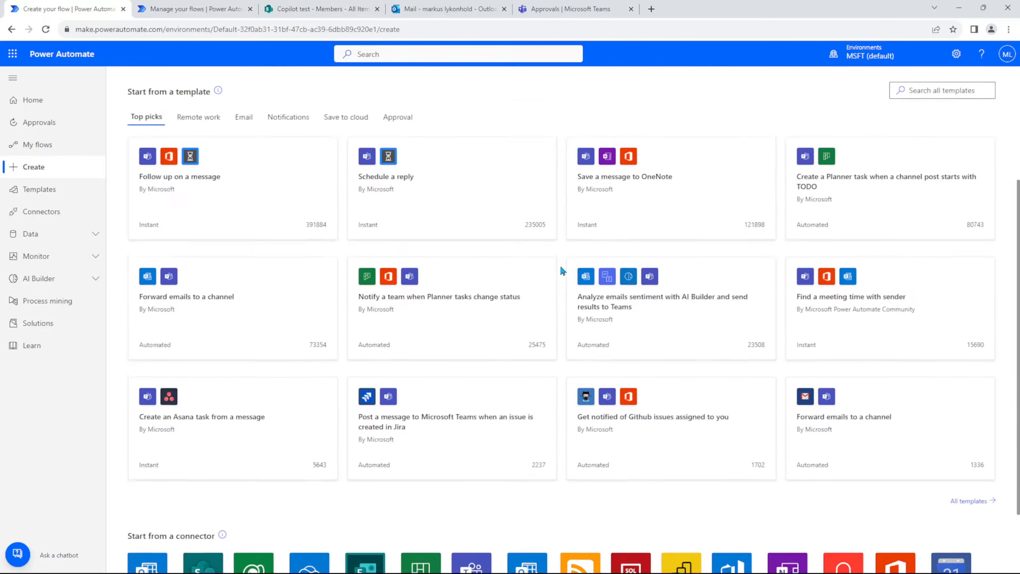
pyautogui.click(969, 414)
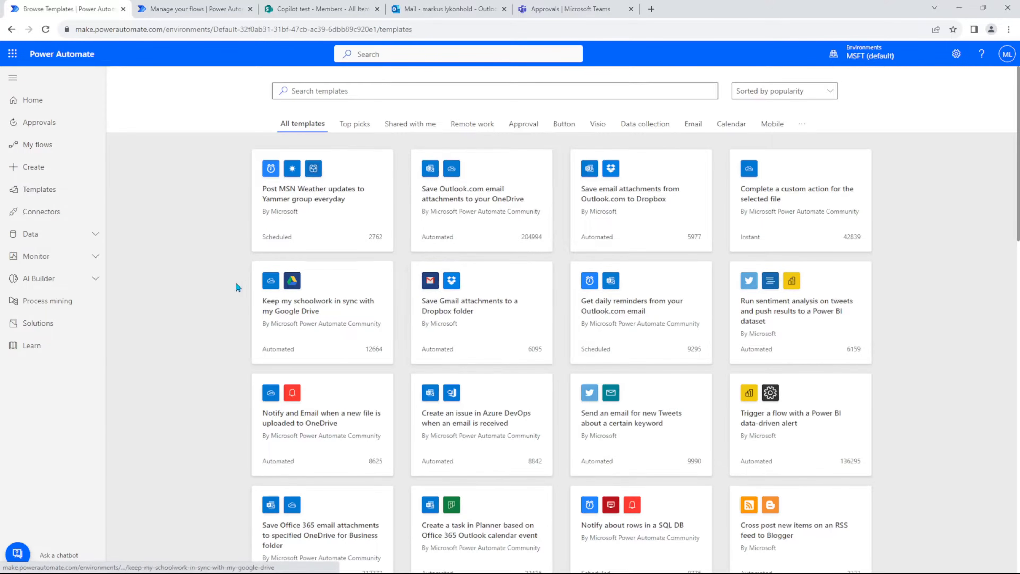